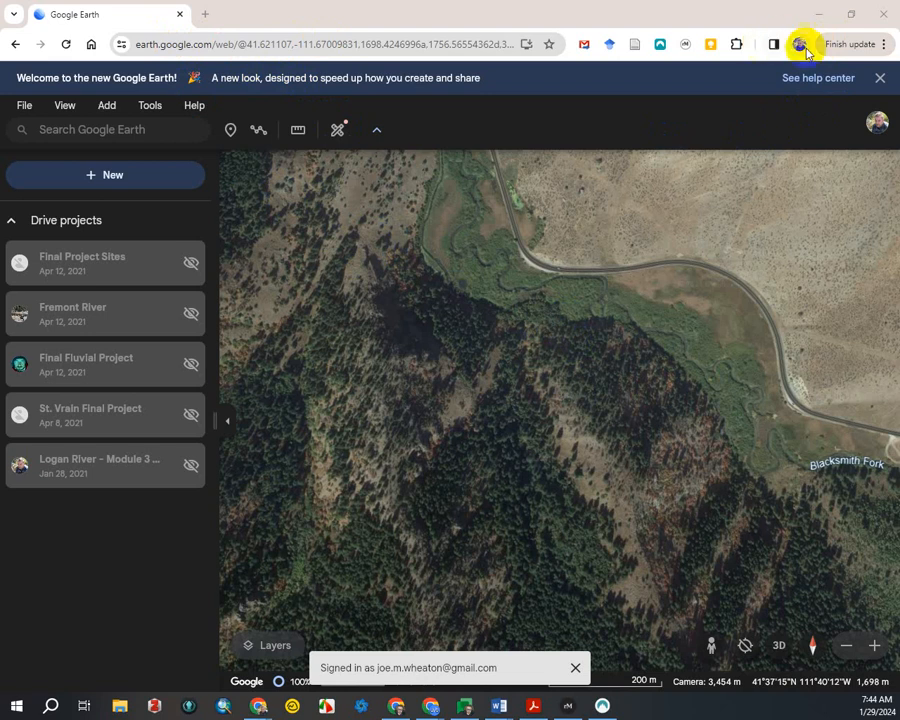
- Dismiss the sign-in notification over the map
left_click(869, 123)
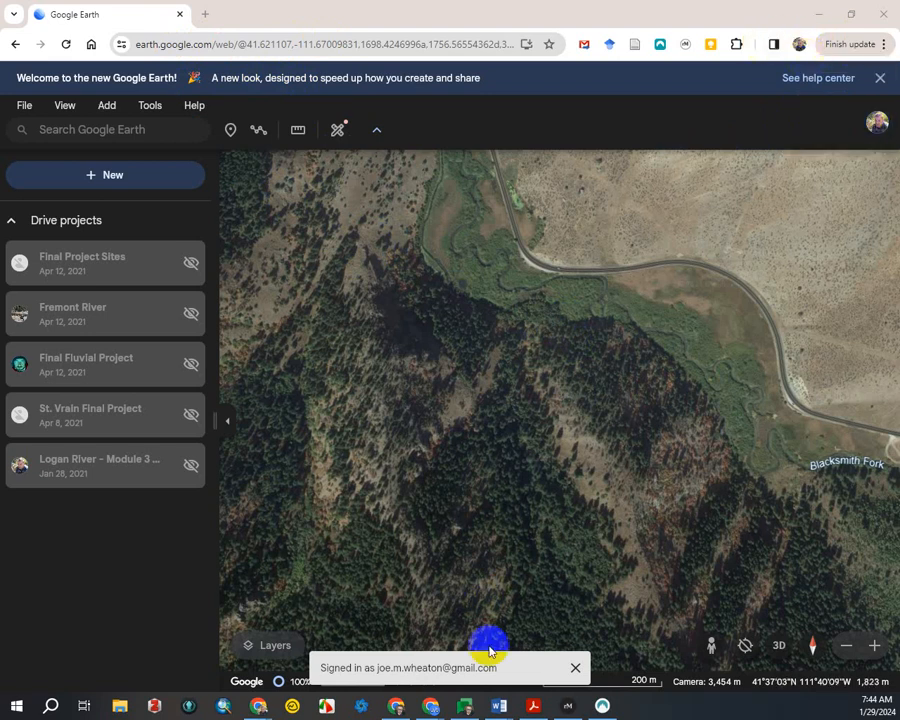
left_click(566, 668)
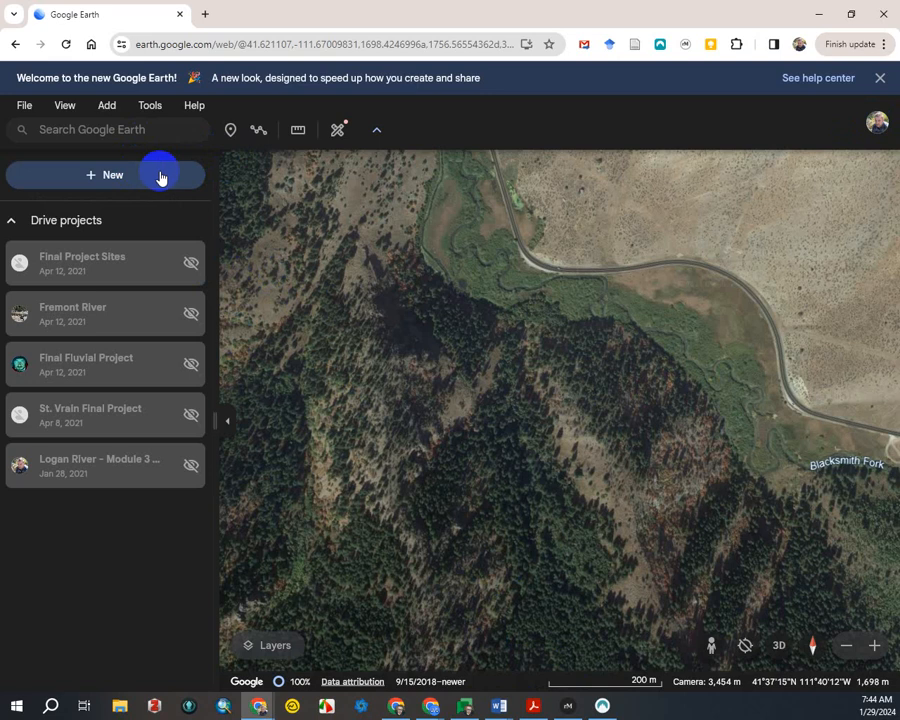
- Start a path or polygon and trace the valley's northern edge along the road to just above the Blacksmith Fork label
left_click(258, 132)
left_click(433, 265)
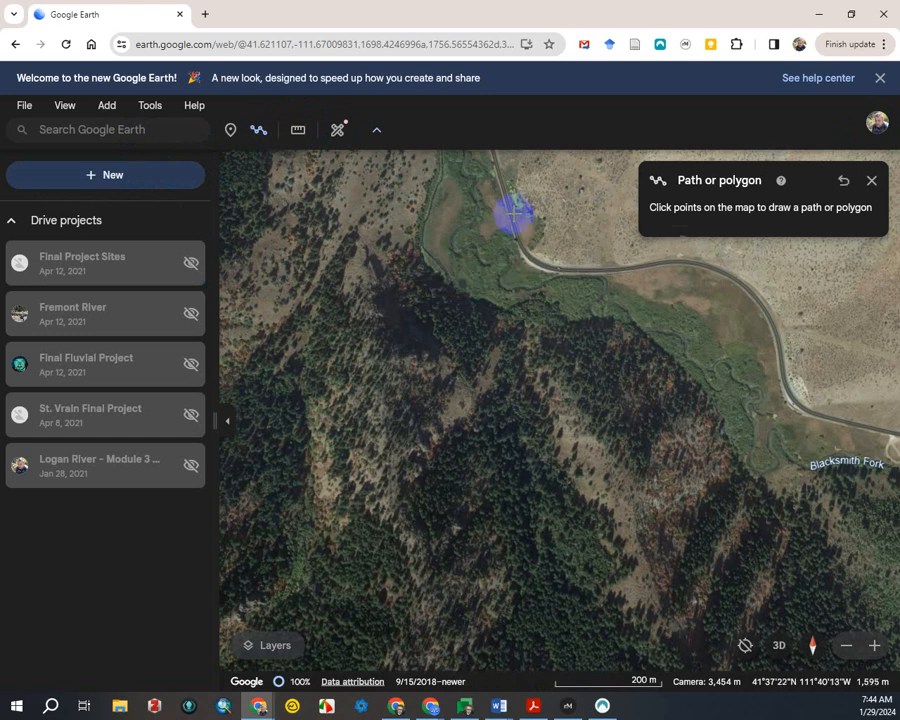
left_click(513, 214)
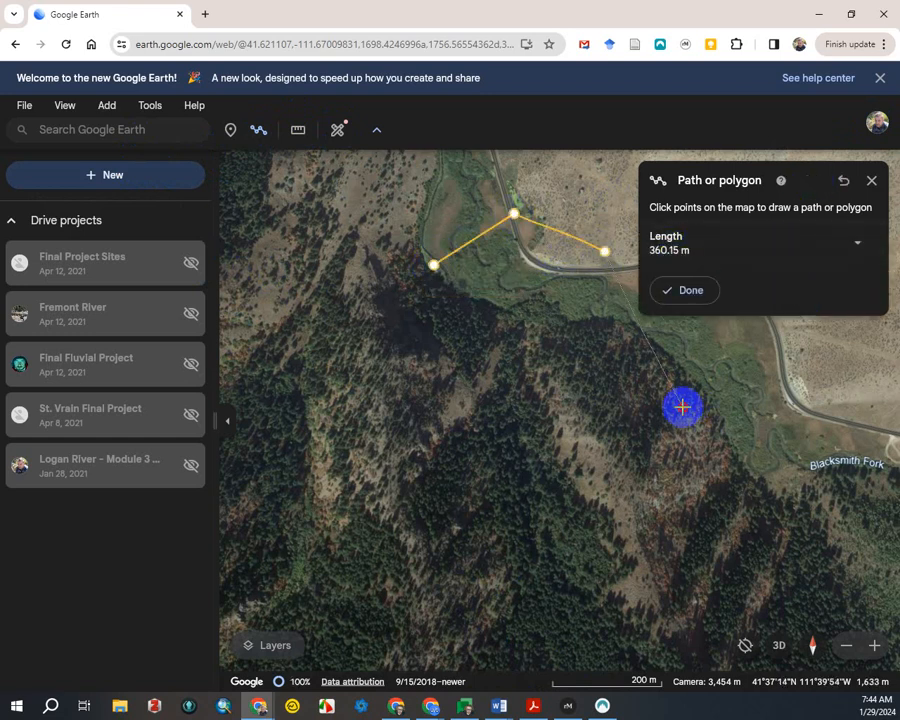
left_click_drag(682, 406, 538, 538)
left_click(550, 407)
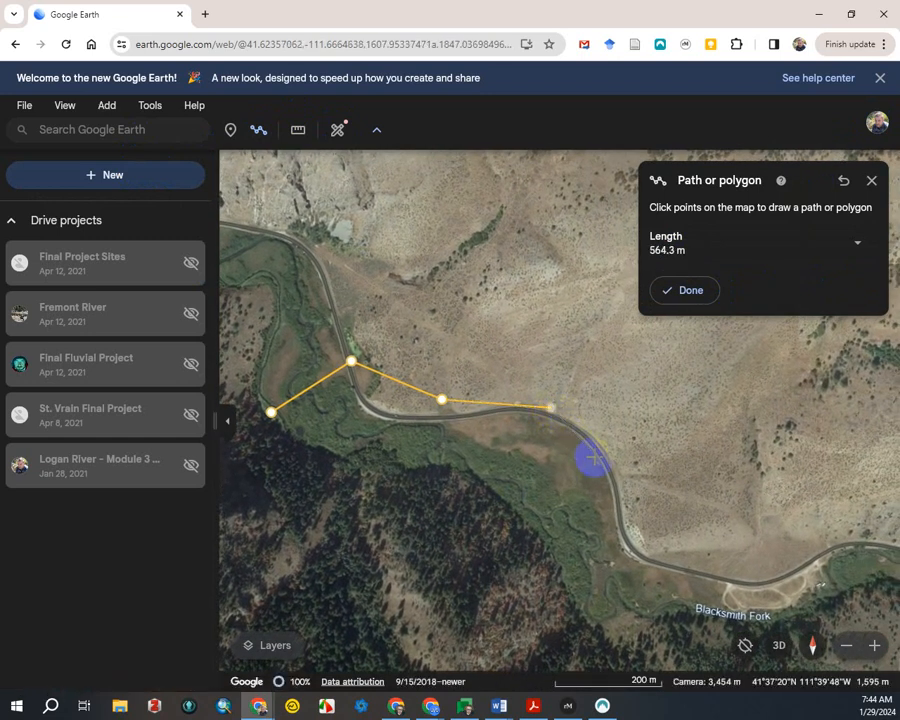
left_click(595, 458)
left_click(700, 581)
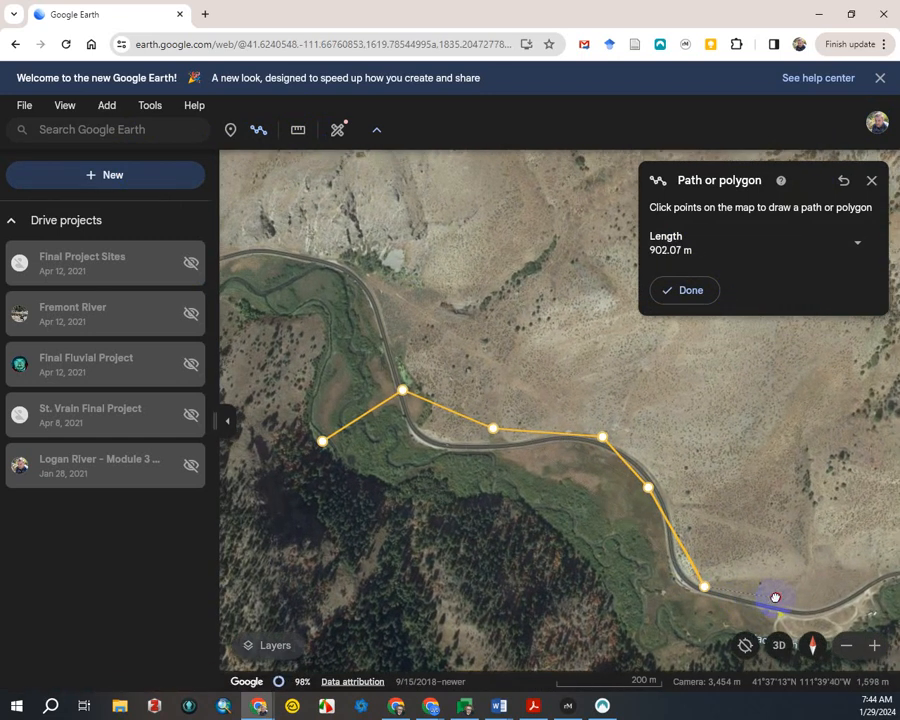
left_click(775, 597)
- Trace the southern edge back along the forest and close the polygon at its starting point, enclosing about 174,600 m²
left_click_drag(785, 588, 723, 450)
left_click(702, 550)
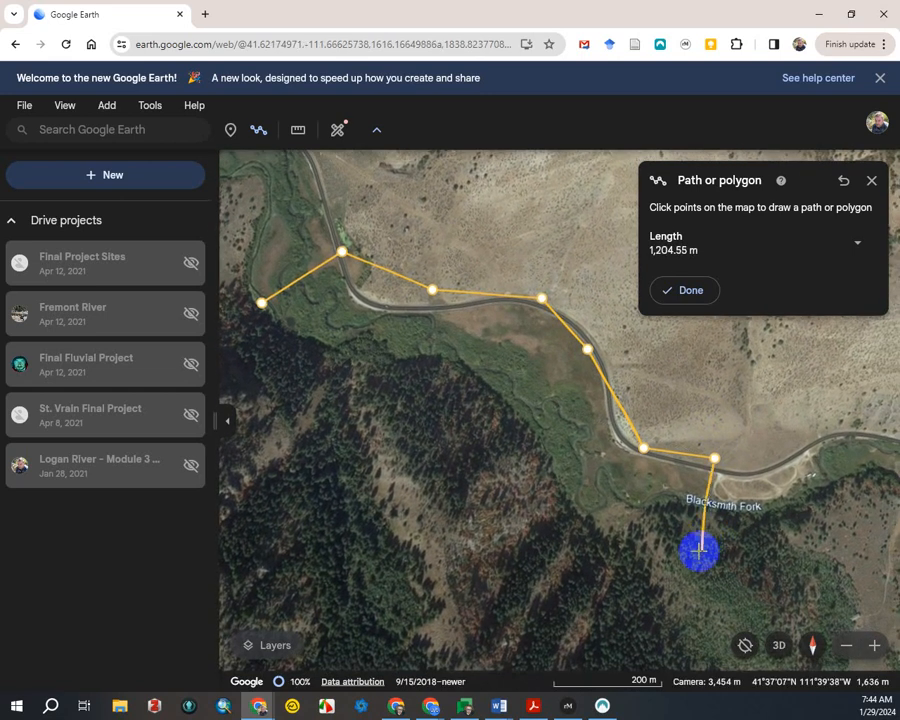
left_click(614, 544)
left_click(546, 508)
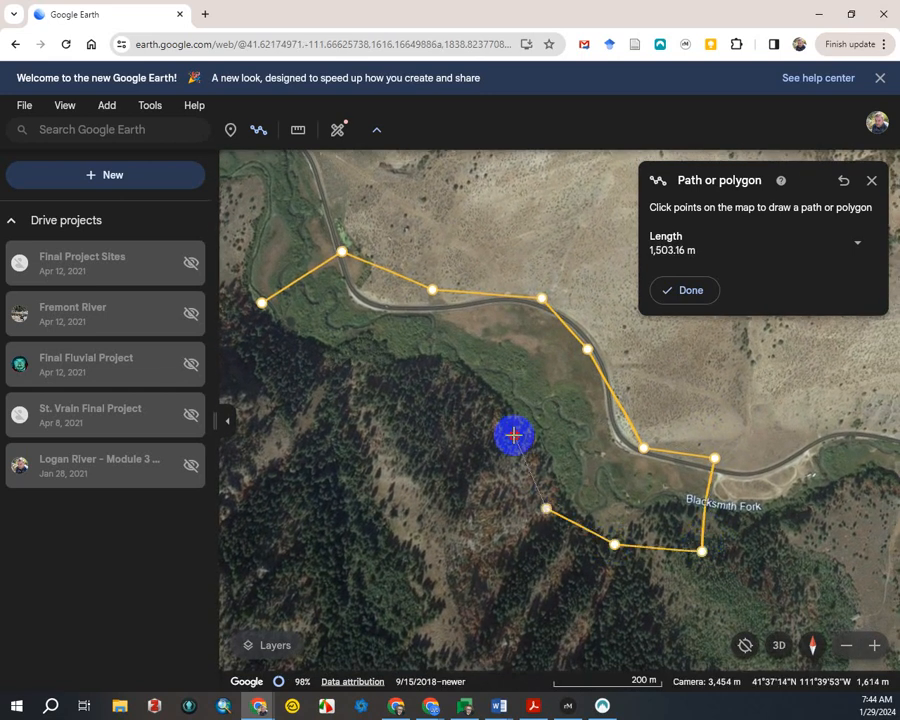
left_click(513, 435)
left_click(444, 361)
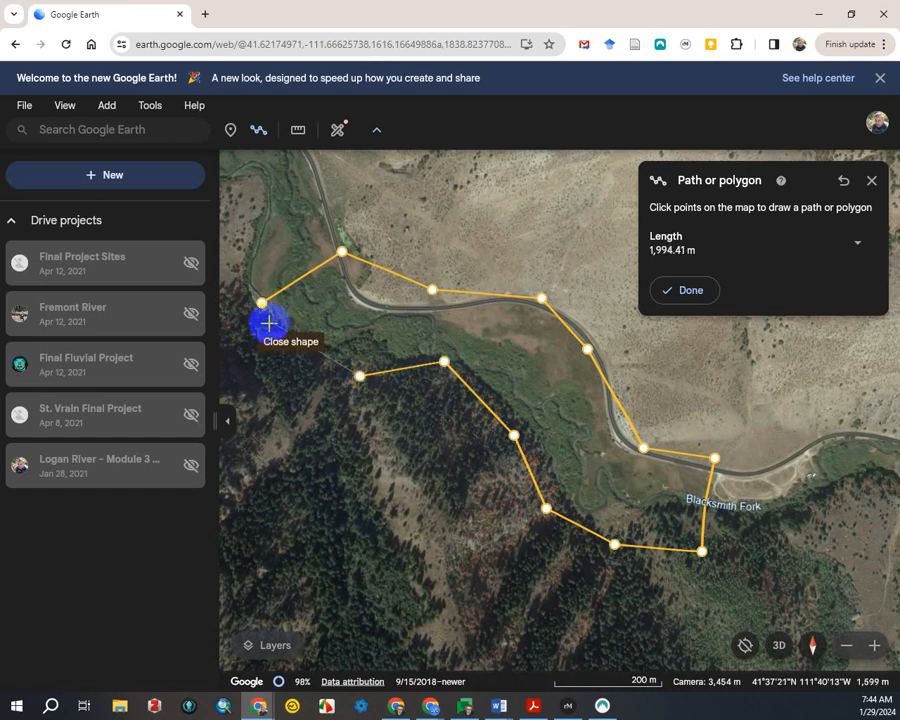
left_click(360, 376)
left_click(284, 357)
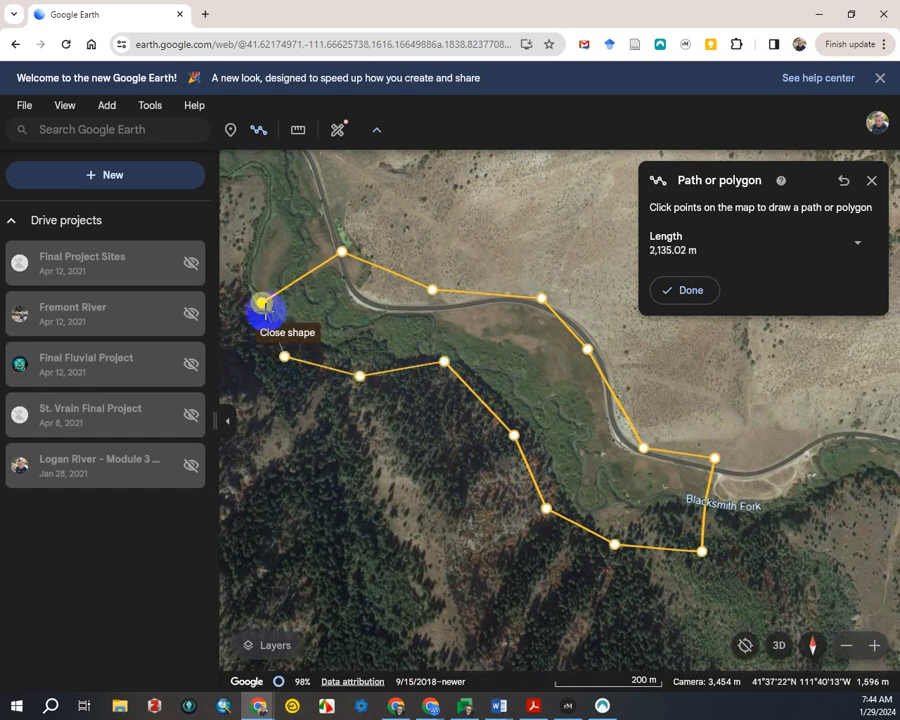
left_click(262, 305)
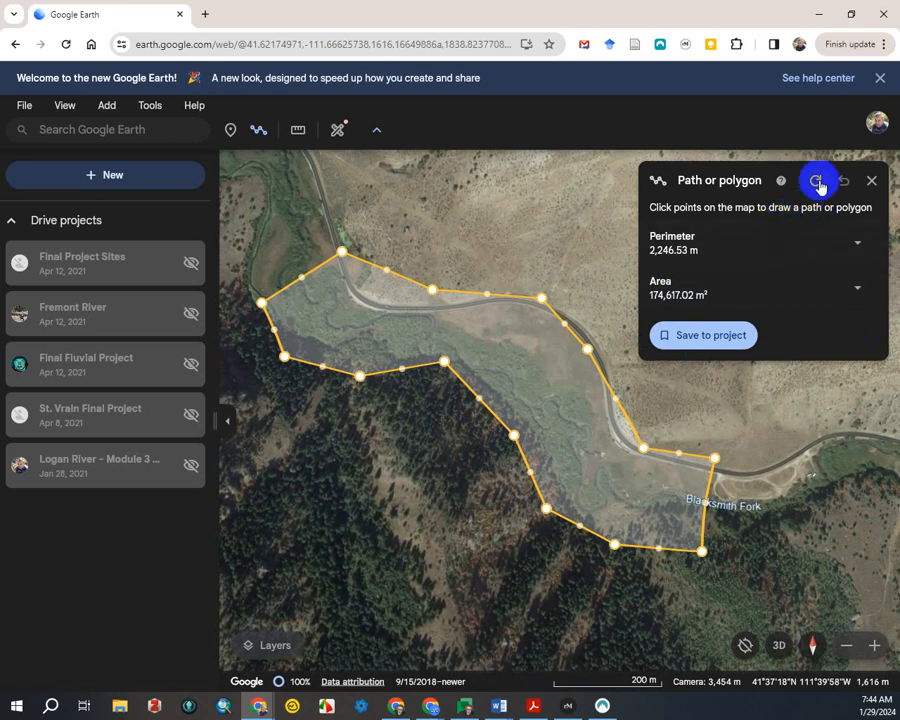
- Save the polygon to a new Drive project and name it Proposed Project Area
left_click(731, 336)
left_click(739, 336)
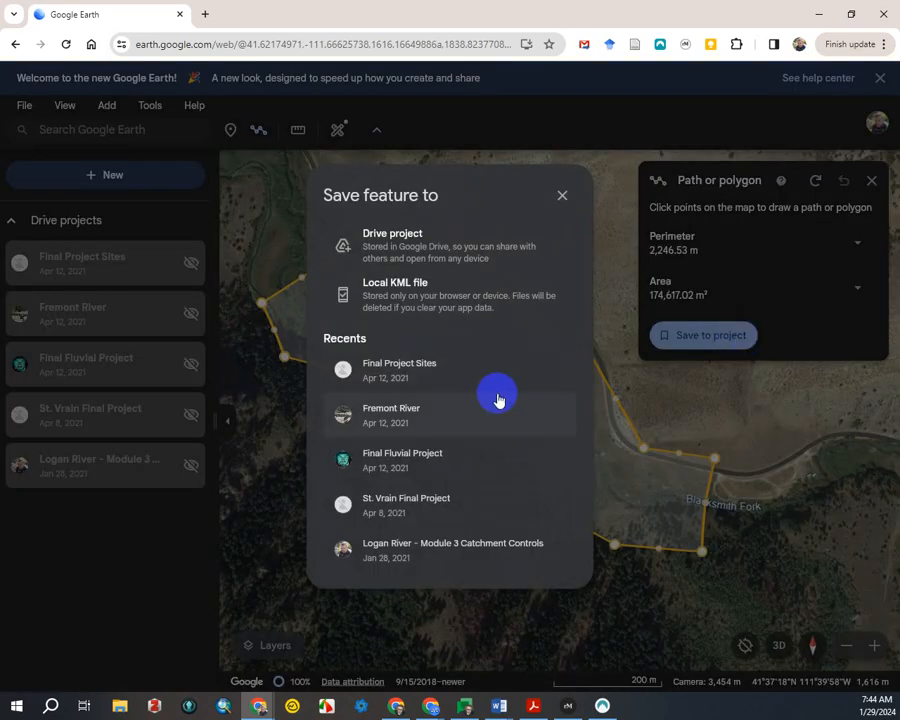
left_click(467, 254)
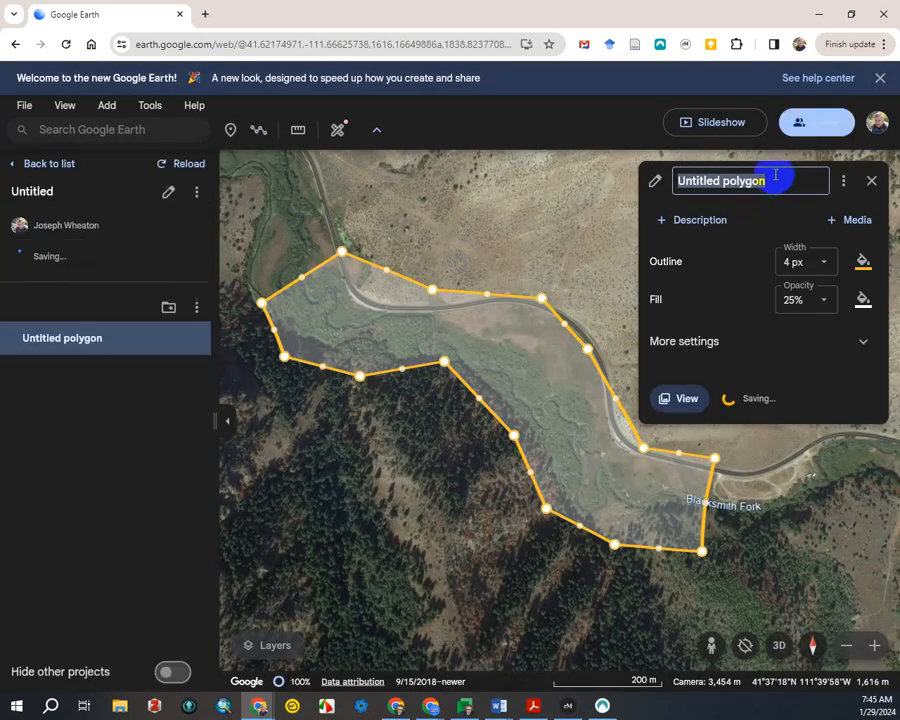
left_click_drag(772, 178, 675, 178)
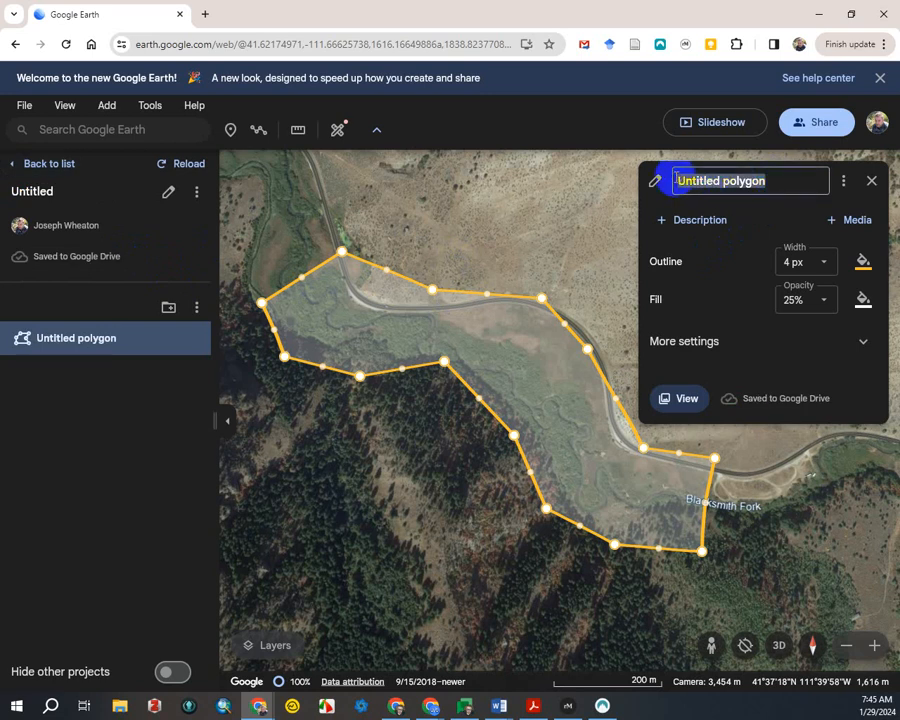
type("Proposed Project Area")
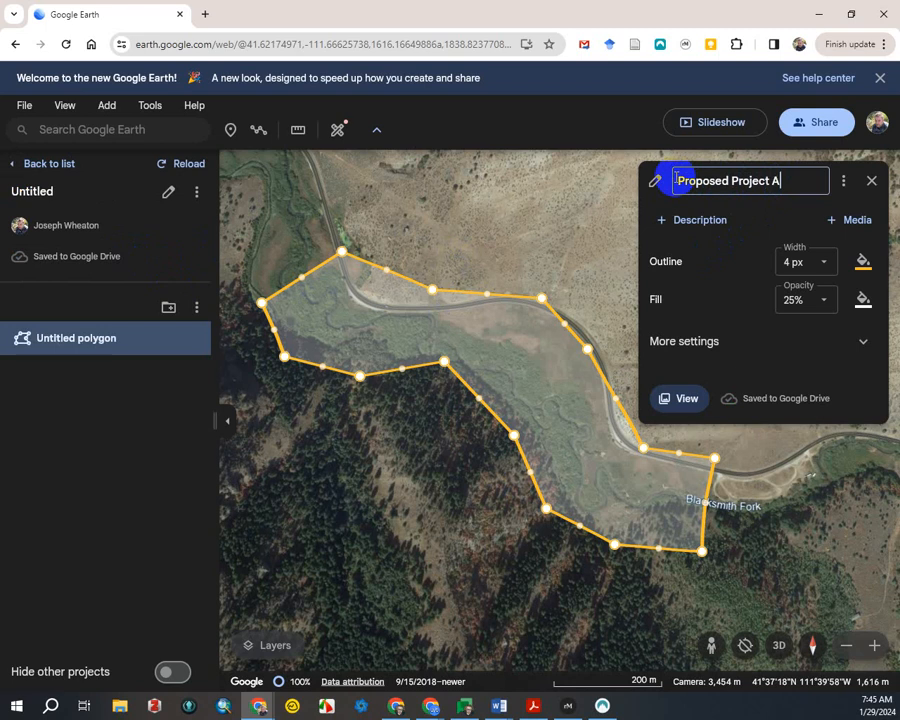
- Try a 50% fill opacity on the polygon and return it to 25%
left_click(818, 306)
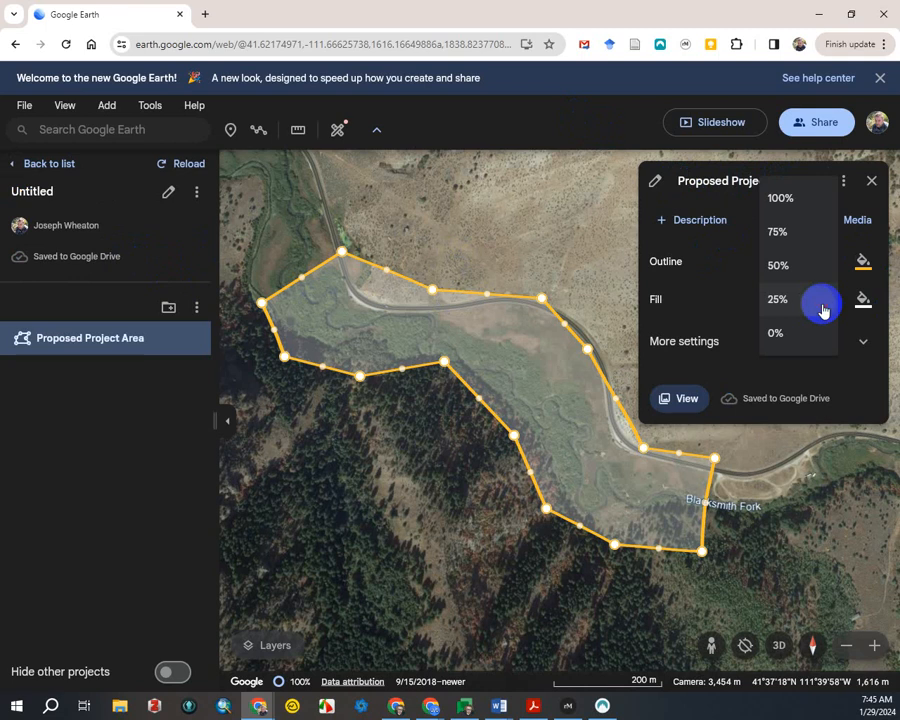
left_click(818, 310)
left_click(811, 308)
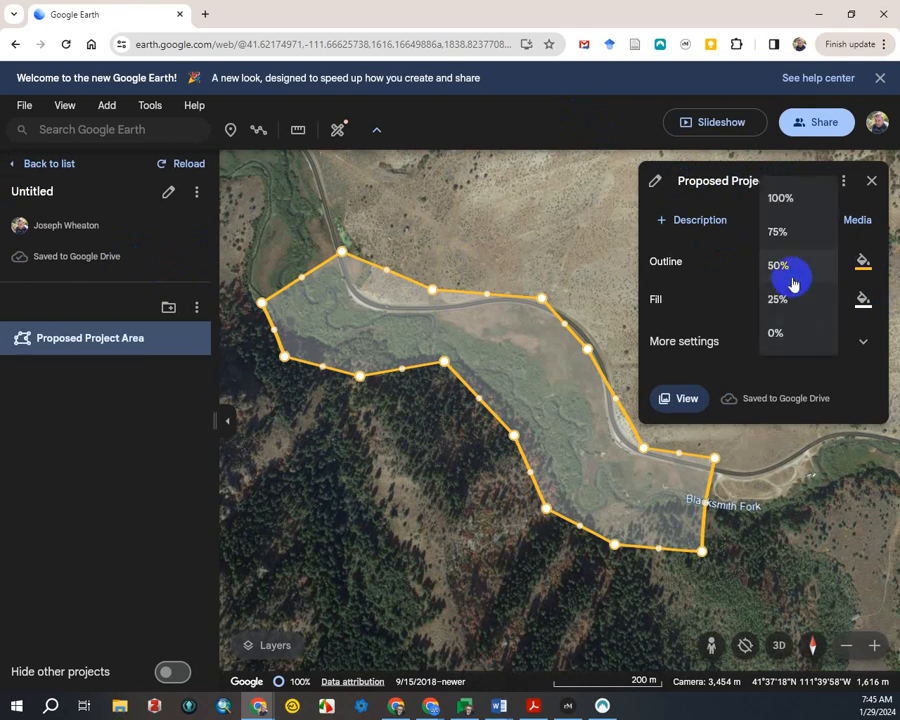
left_click(793, 282)
left_click(816, 299)
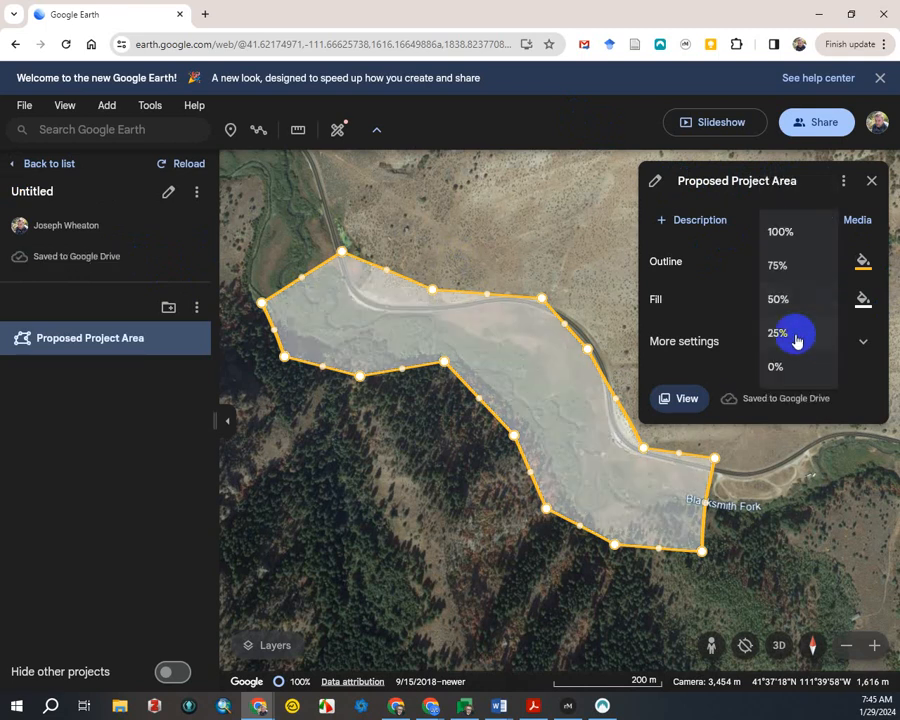
left_click(796, 341)
- Set the polygon's fill colour to light yellow
left_click(864, 299)
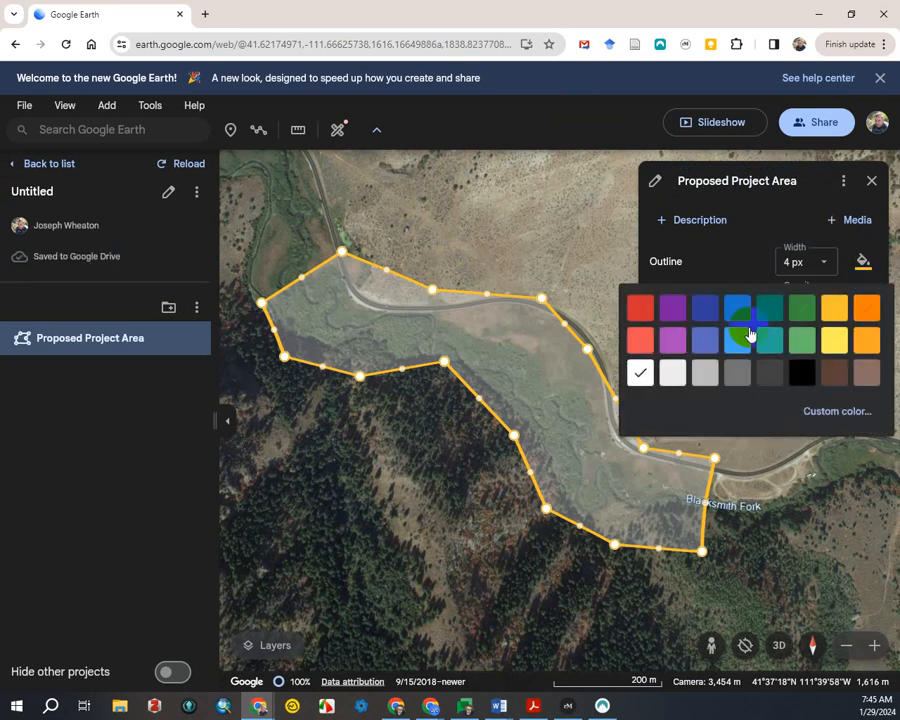
left_click(832, 342)
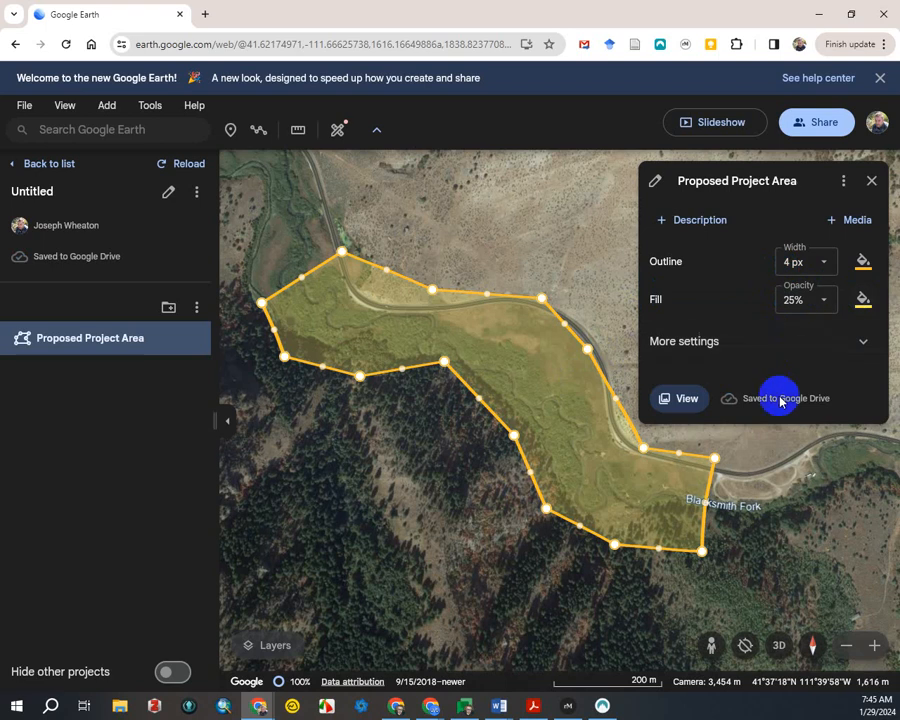
left_click(663, 224)
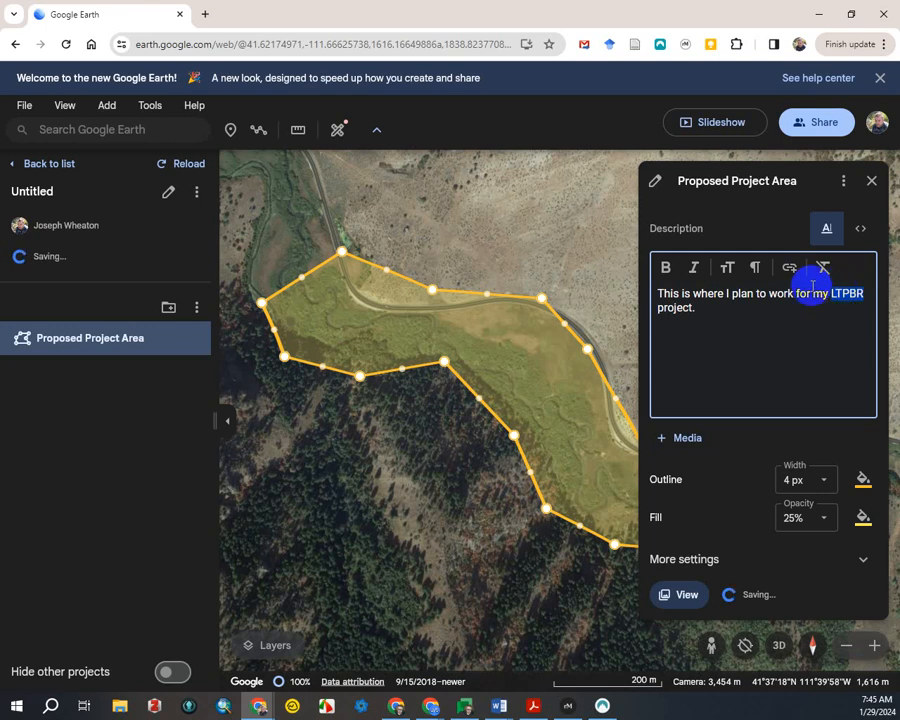
left_click(789, 267)
left_click(399, 317)
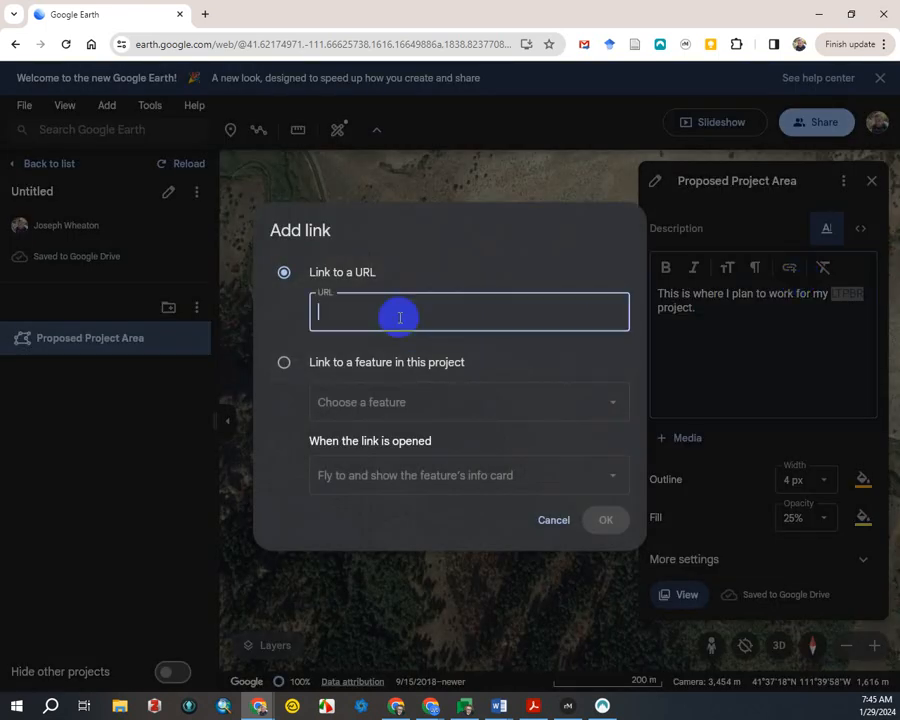
type("htt")
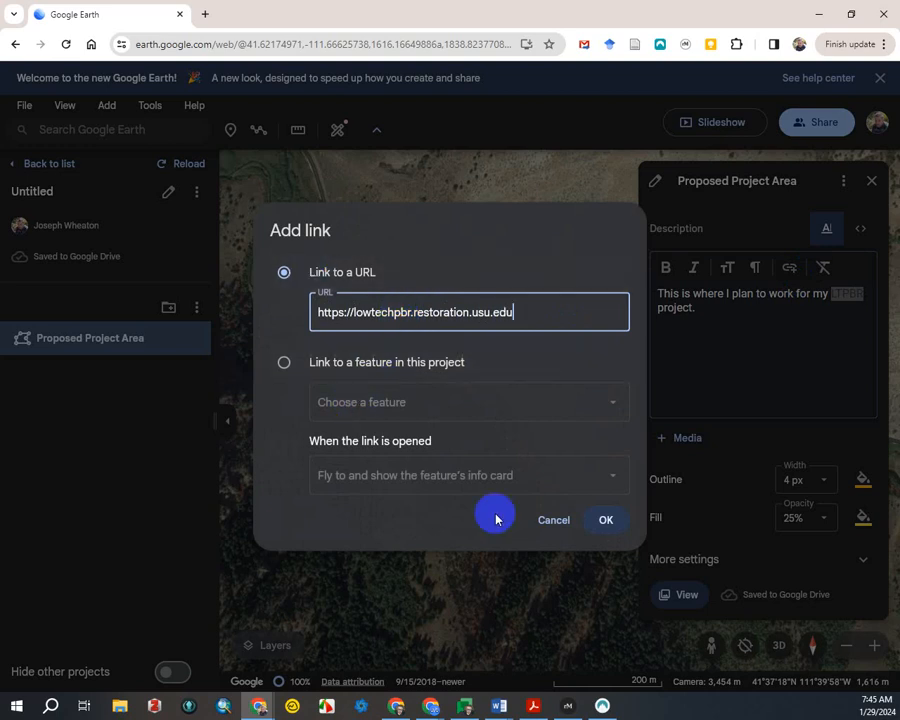
left_click(605, 520)
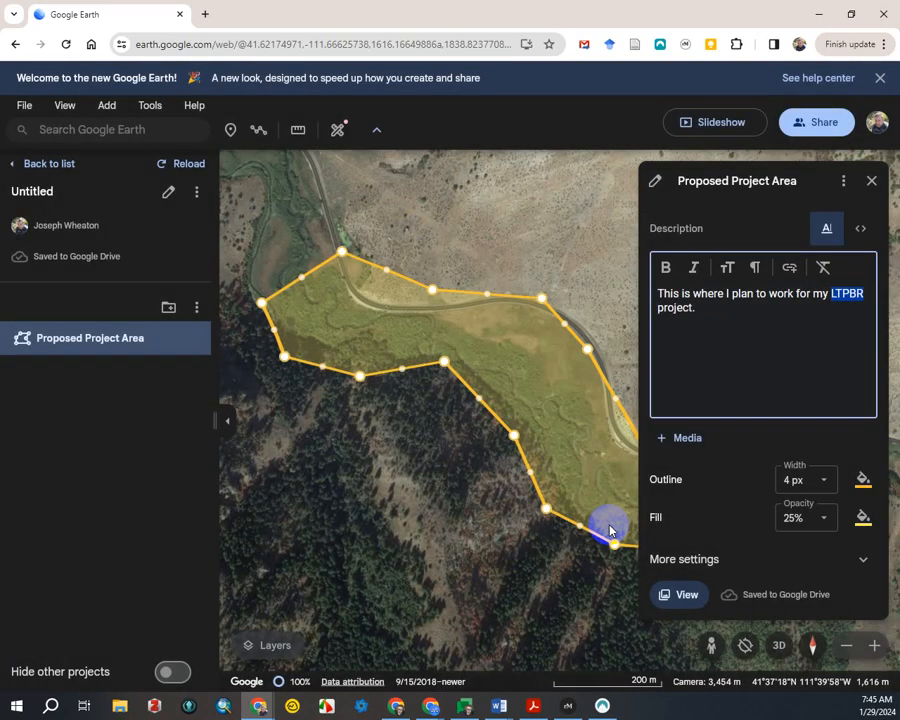
- View the polygon's finished info card with its linked description, perimeter and area, and close it
left_click(692, 596)
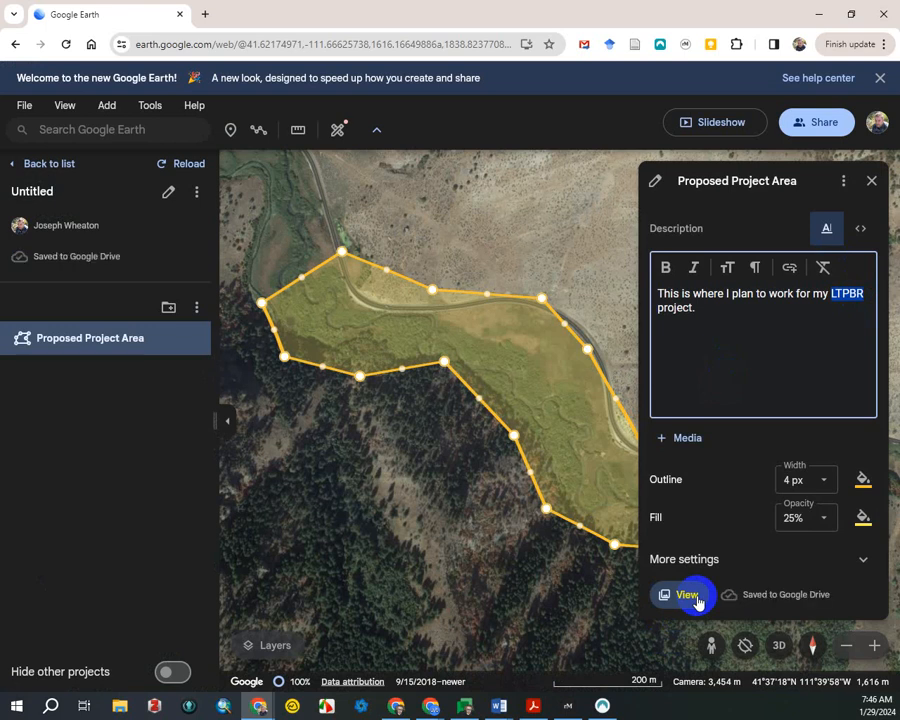
left_click(695, 598)
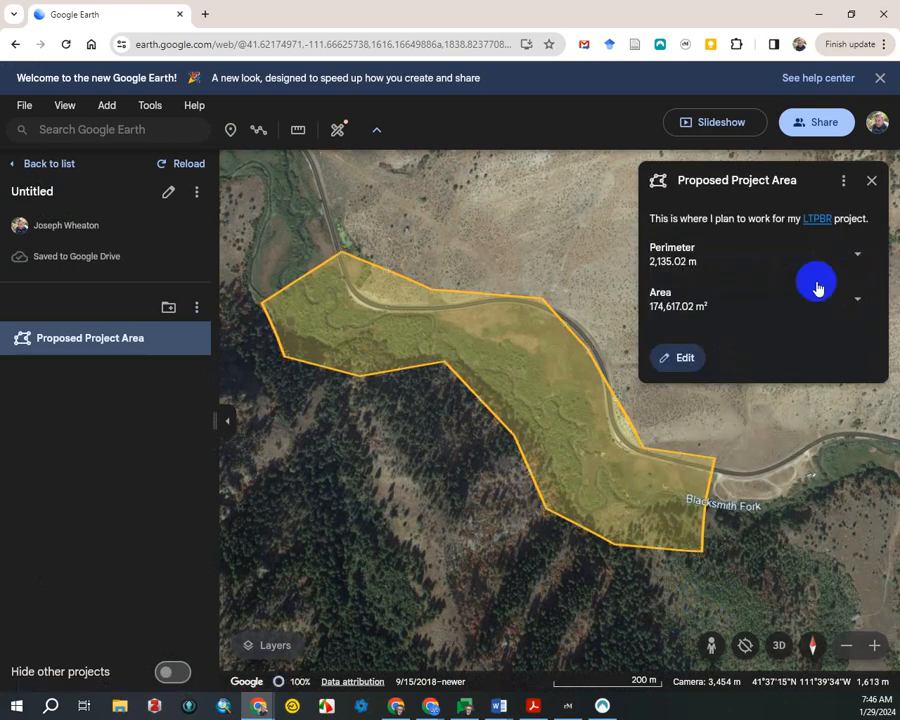
left_click(873, 180)
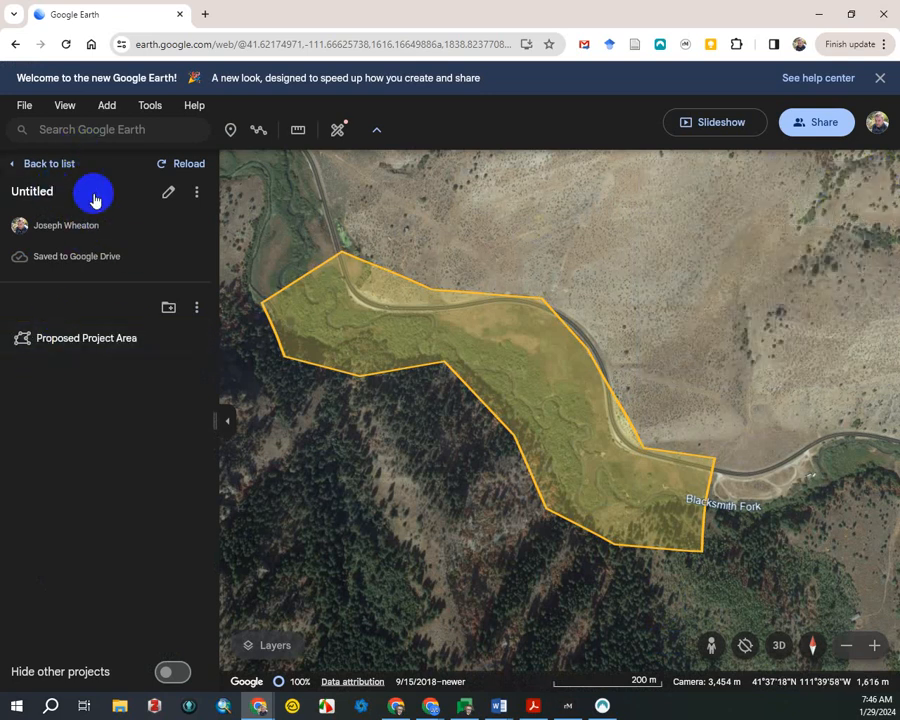
- Title the project "My Potential Riverscapes" and give it the description "Places I may work."
left_click(167, 203)
left_click(400, 141)
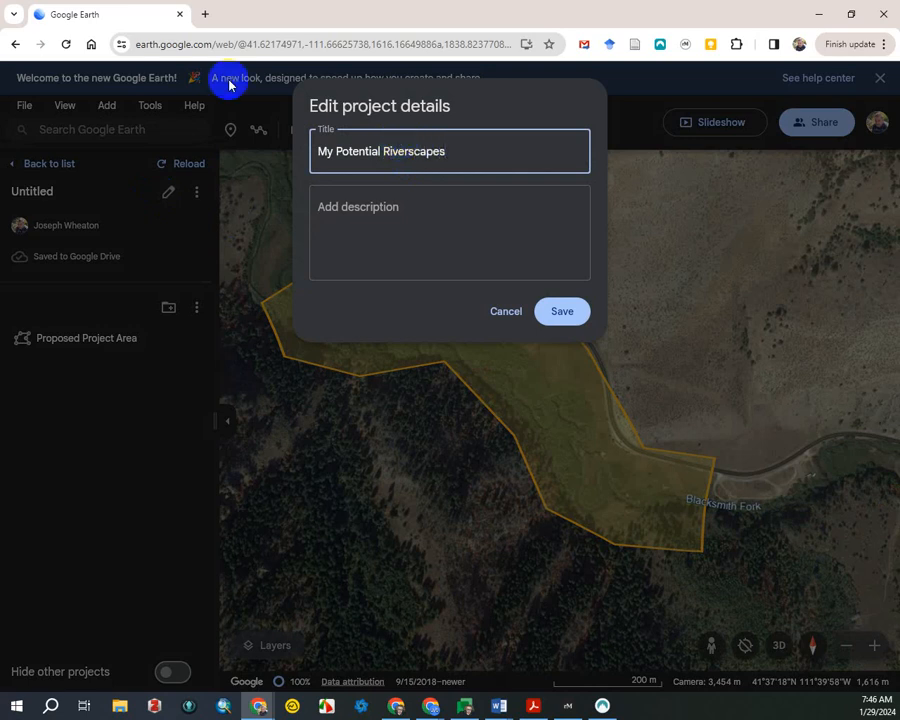
left_click(410, 191)
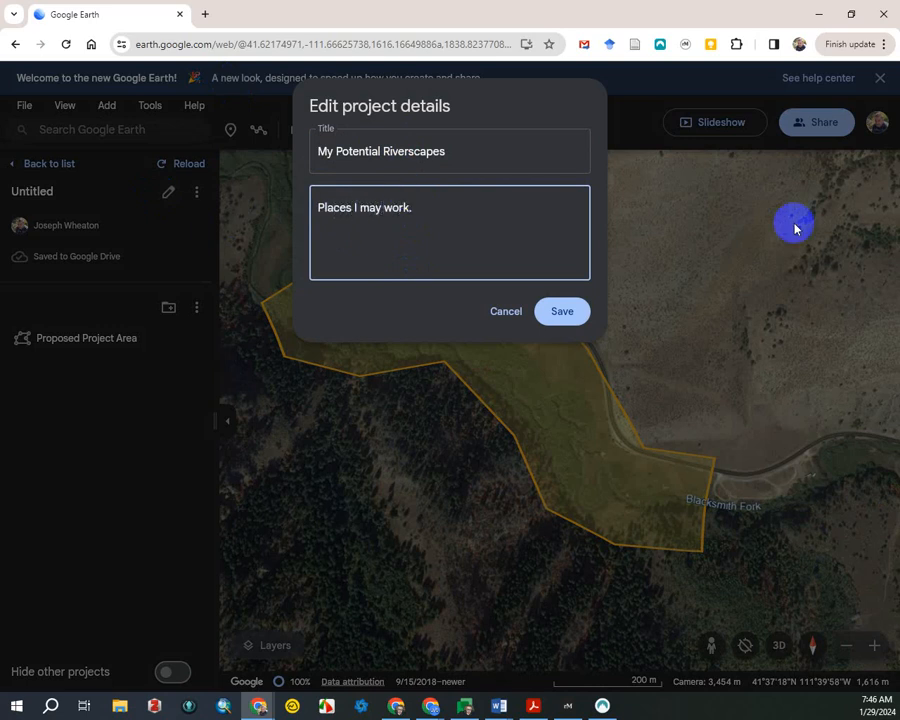
left_click(561, 312)
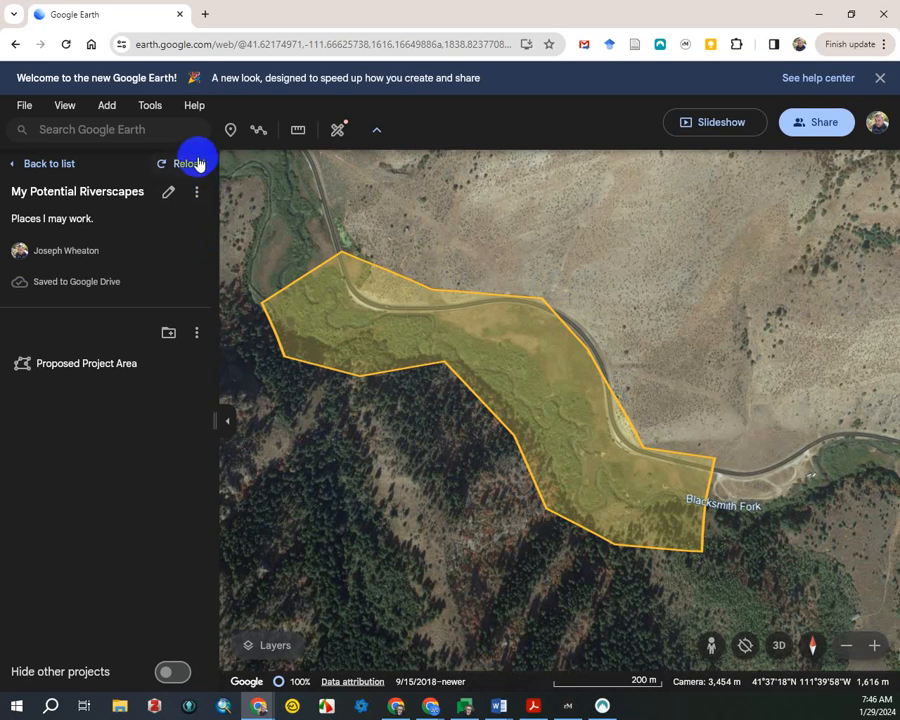
- Share the project with anyone who has the link as Viewer and copy its sharing link
left_click(840, 124)
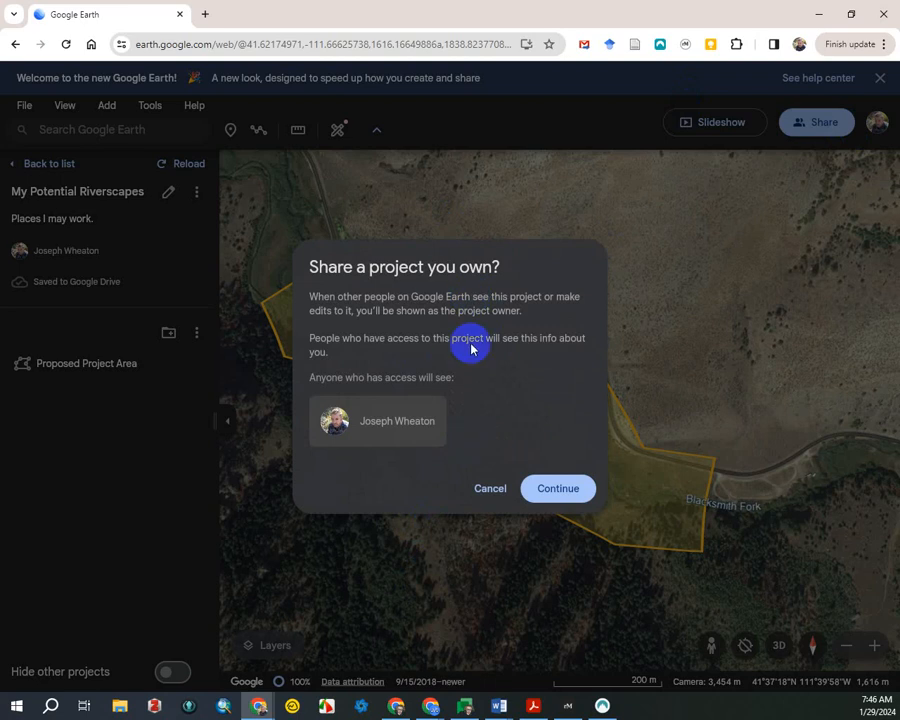
left_click(567, 488)
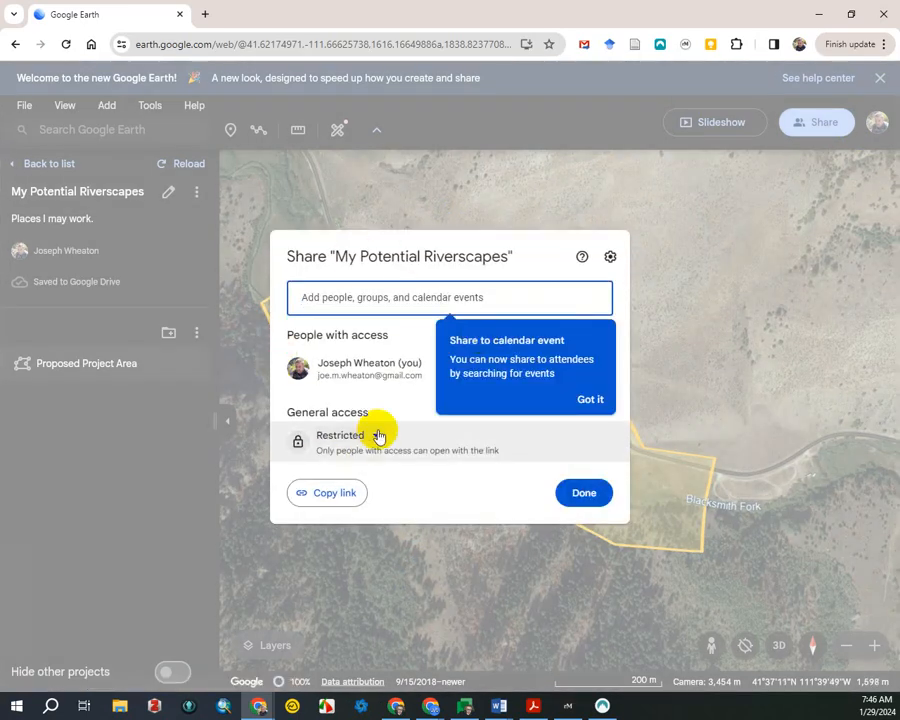
left_click(378, 435)
left_click(418, 495)
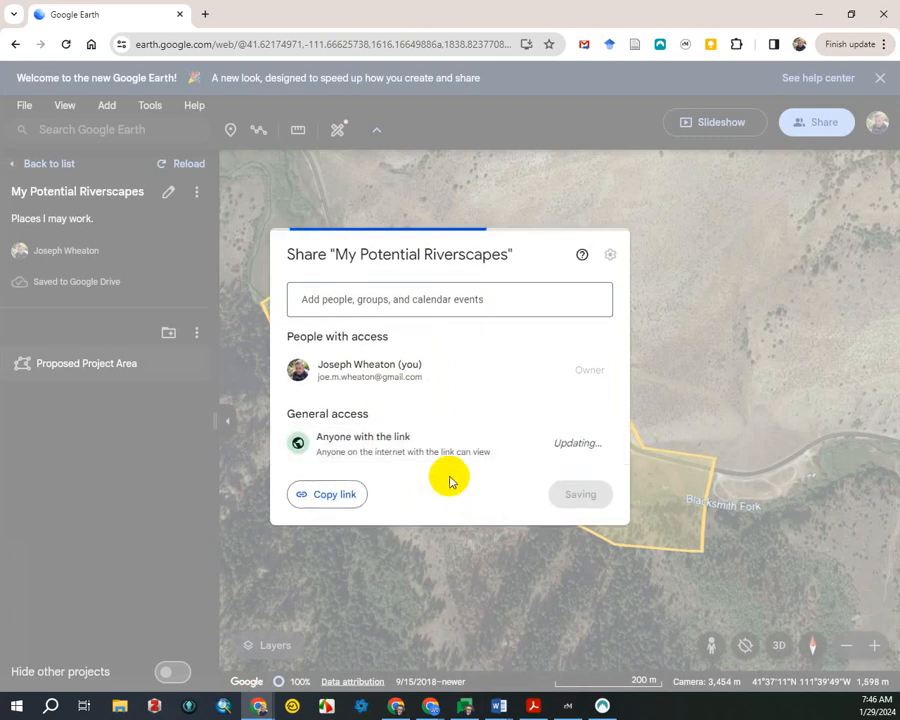
left_click(349, 491)
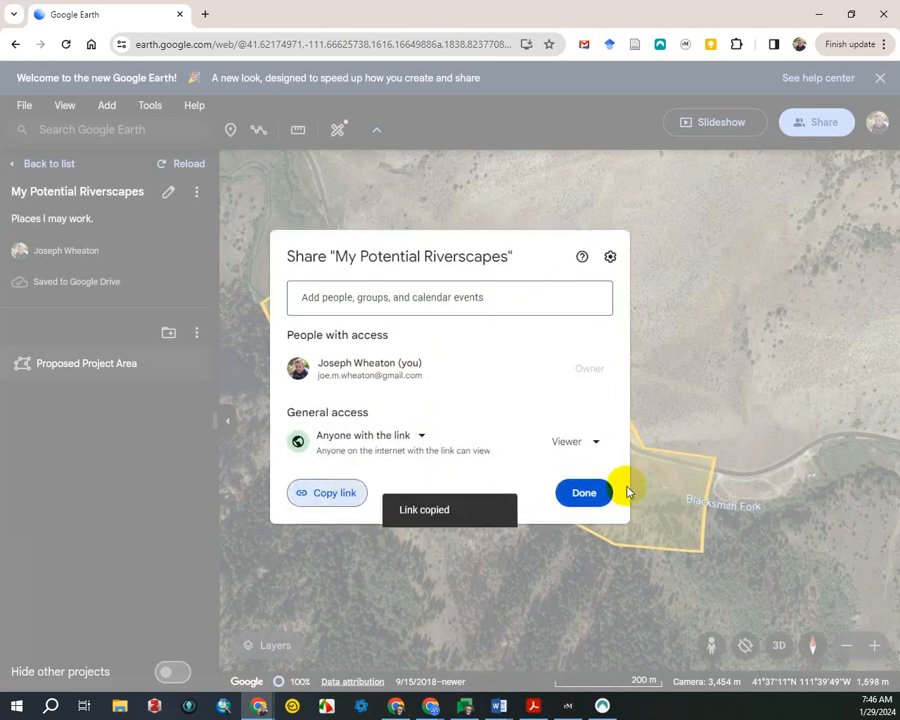
left_click(578, 494)
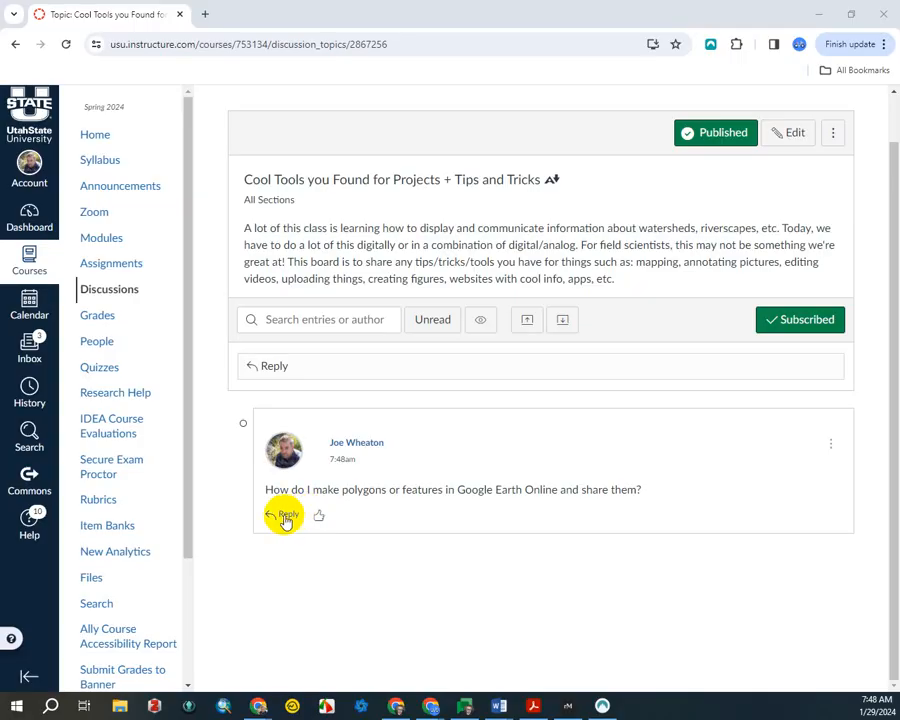
- Reply to the discussion question about making polygons in Google Earth Online with the copied sharing link, and post it
left_click(283, 517)
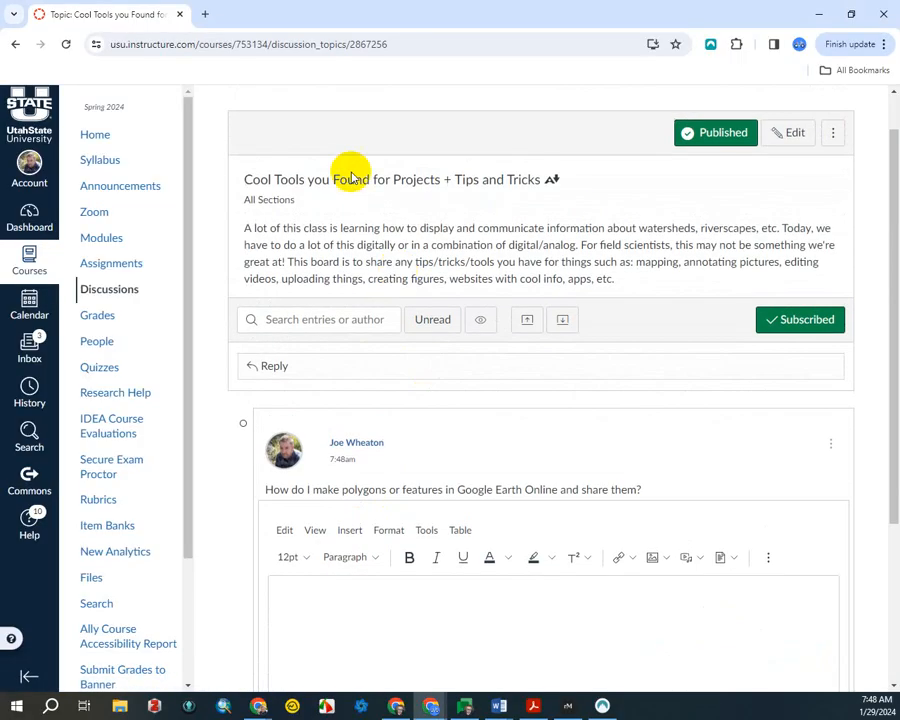
left_click(380, 420)
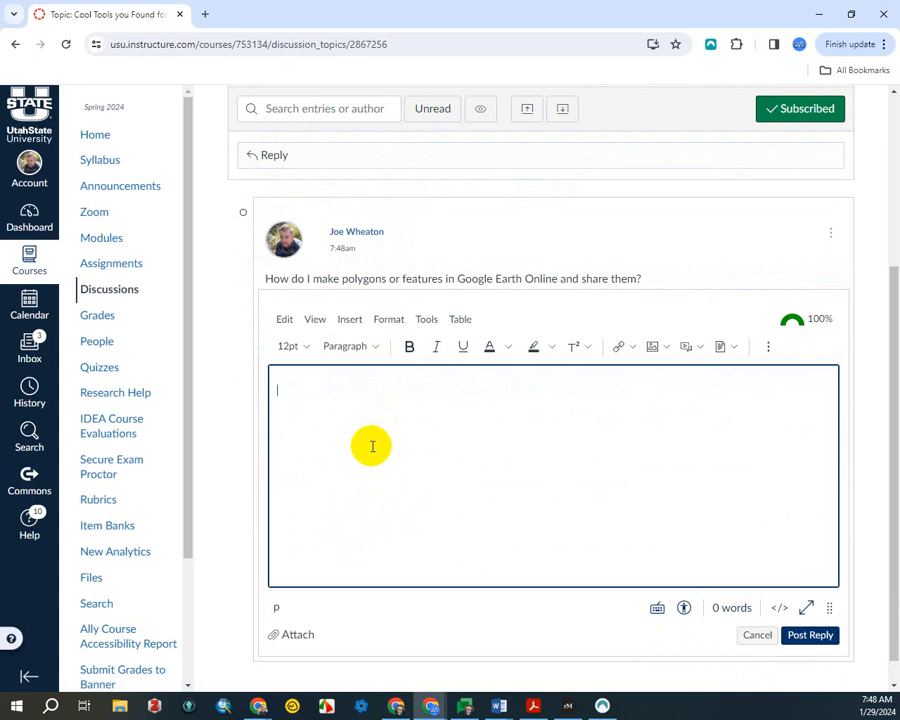
key("ctrl+v")
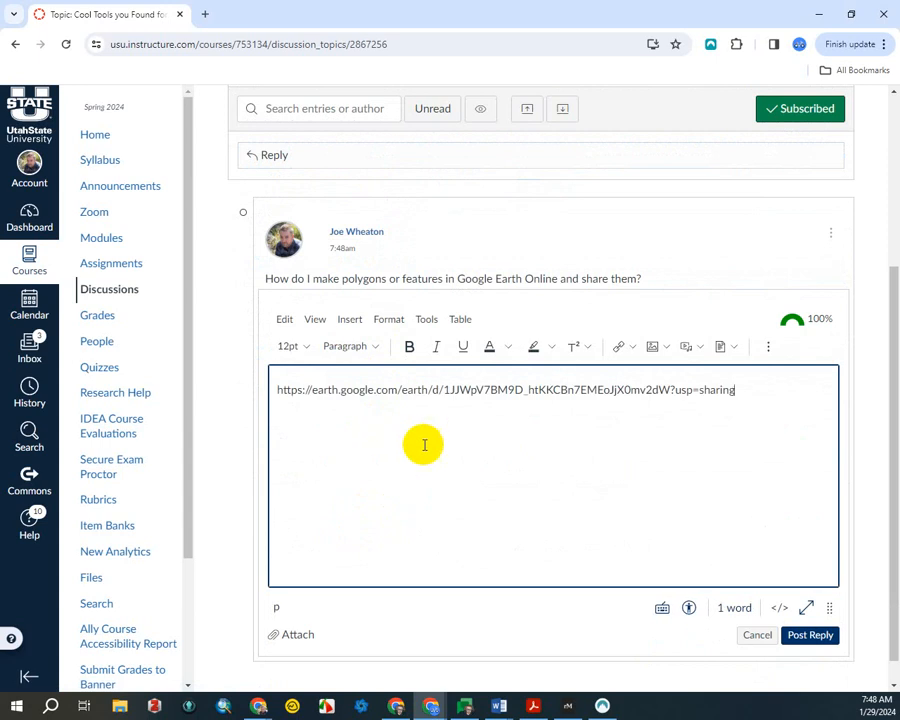
left_click(829, 637)
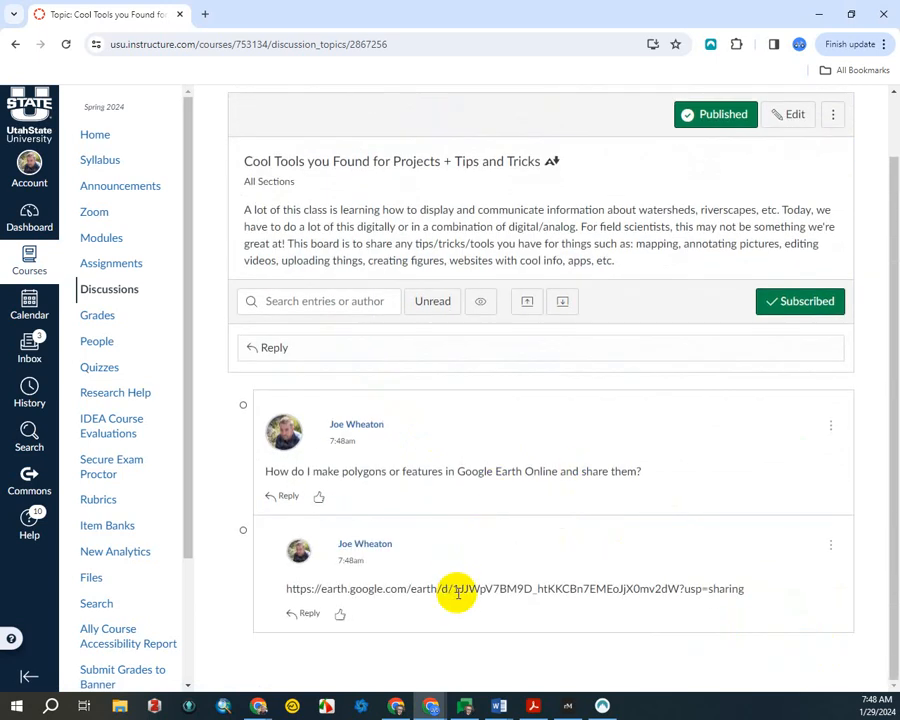
- Edit the posted reply to add the line "I made a map here:" above the sharing link
triple_click(456, 589)
left_click(474, 568)
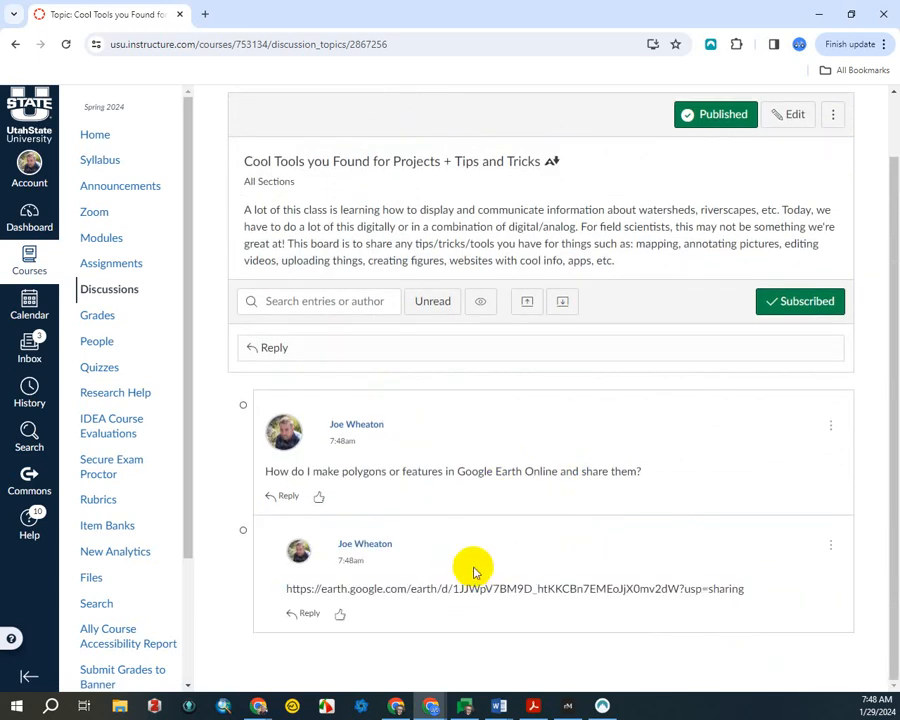
left_click(828, 546)
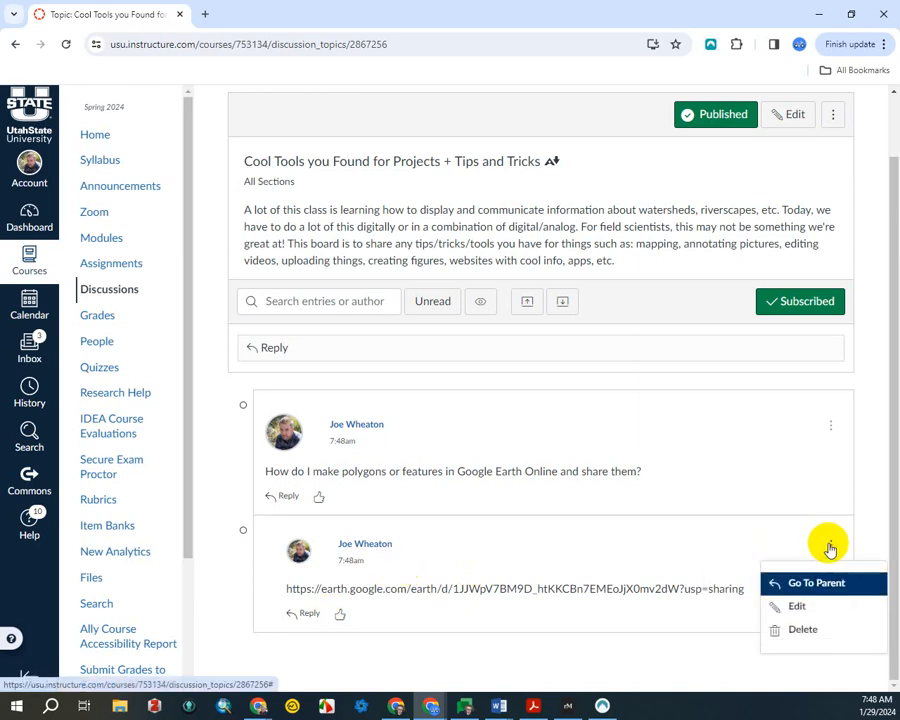
left_click(805, 604)
scroll(628, 558, "down", 2)
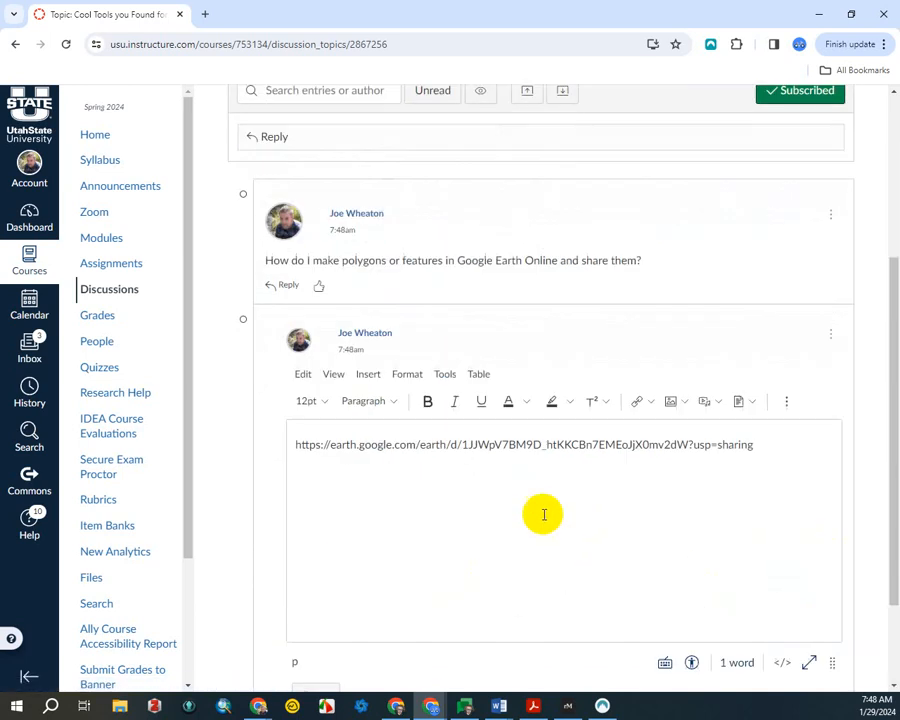
left_click_drag(760, 444, 217, 450)
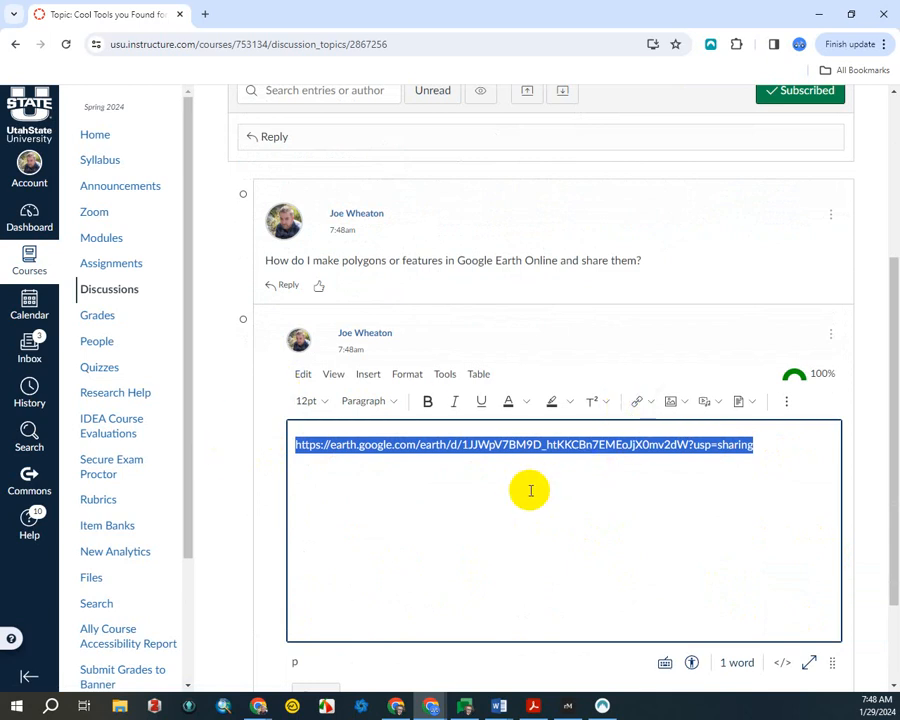
key("Left")
key("Return")
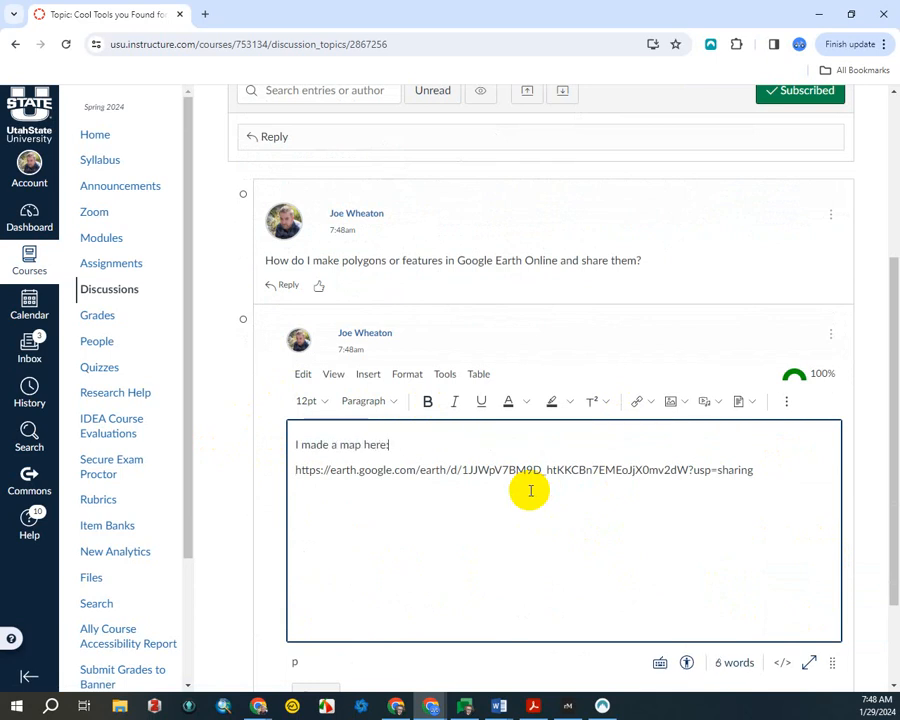
- Turn the plain sharing URL in the reply into a hyperlink to the same address
triple_click(416, 470)
left_click(651, 401)
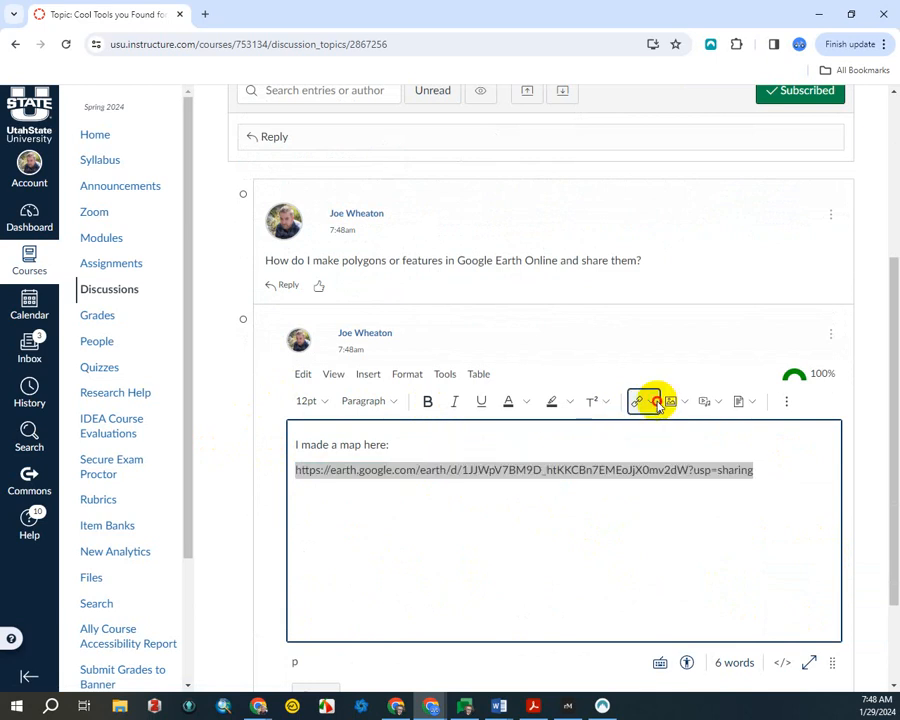
left_click(665, 430)
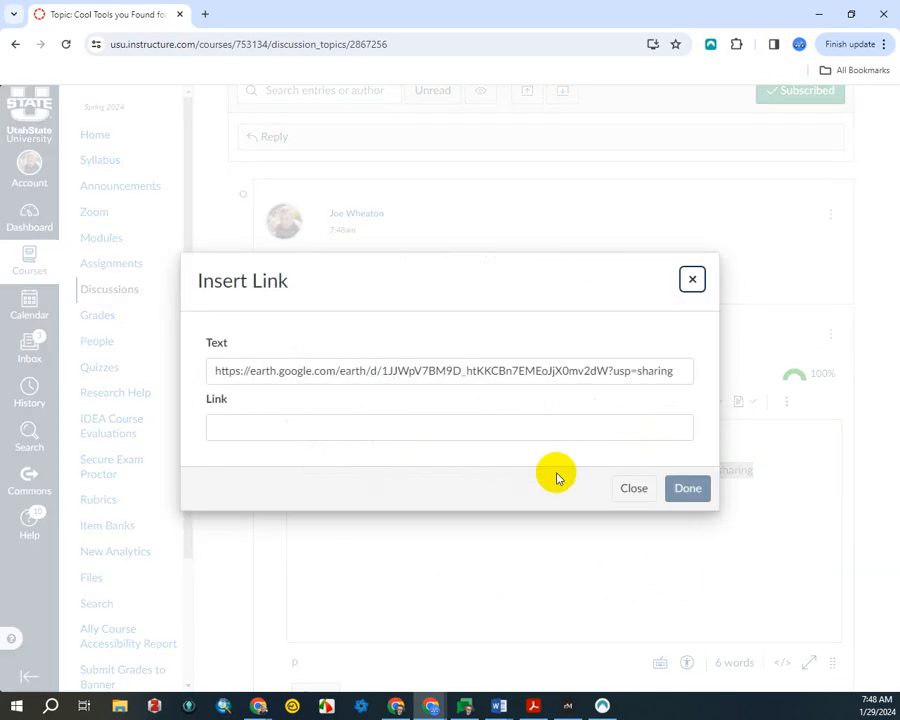
left_click(398, 434)
key("ctrl+v")
left_click(686, 487)
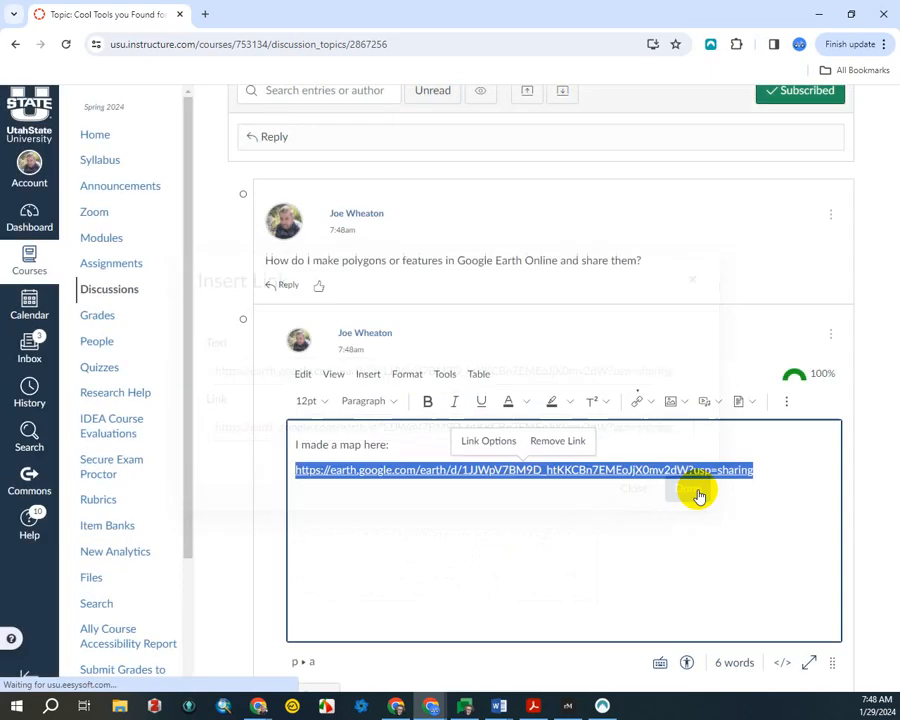
left_click(735, 443)
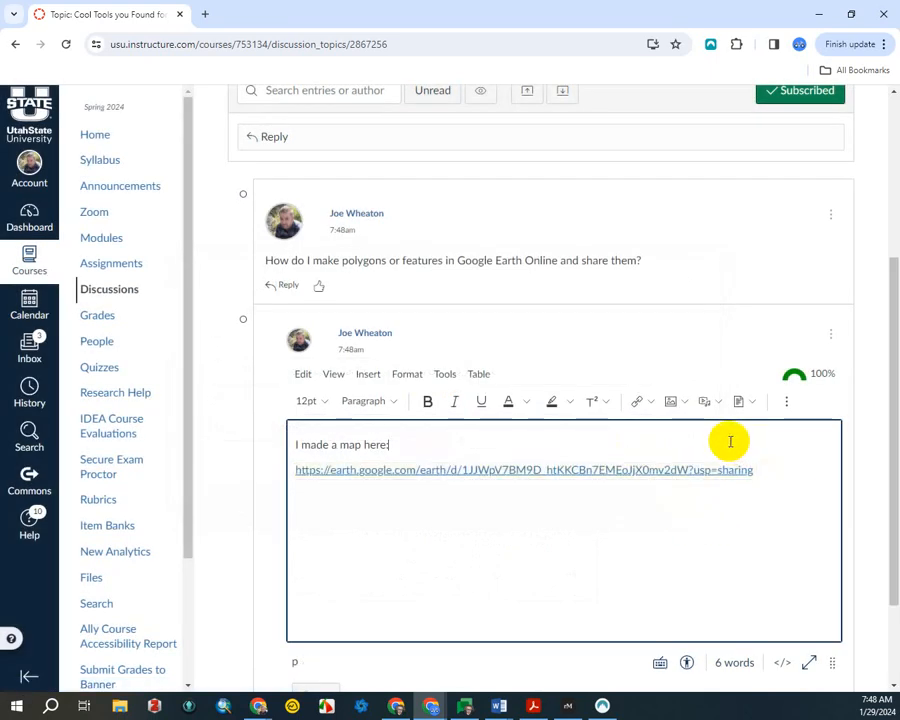
- Copy the URL, delete its line from the reply, and reword the remaining sentence as "I made a map here."
left_click(733, 469)
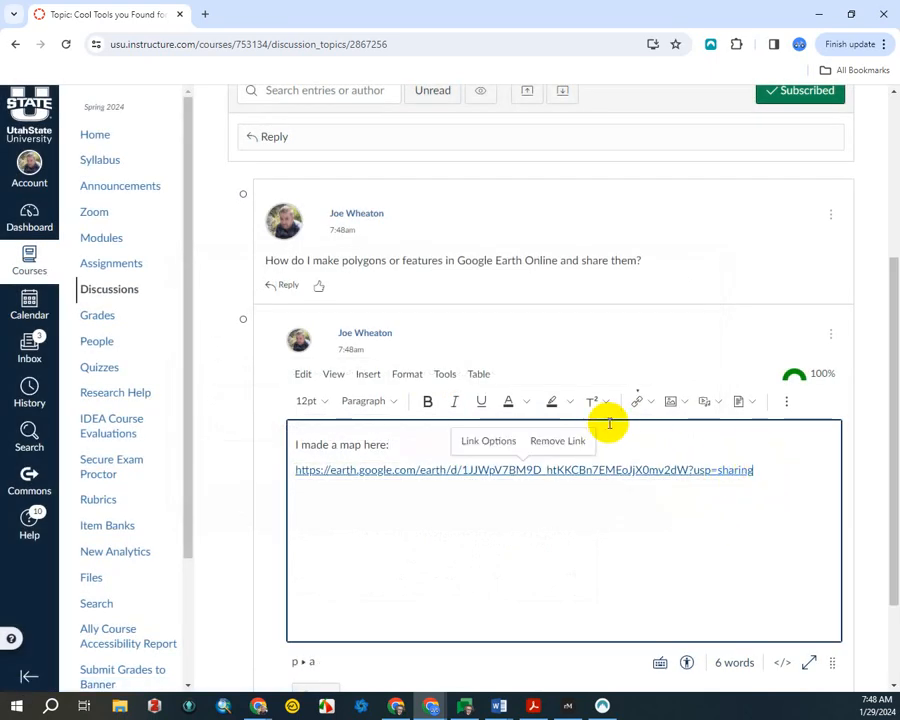
left_click_drag(760, 476, 263, 474)
key("ctrl+c")
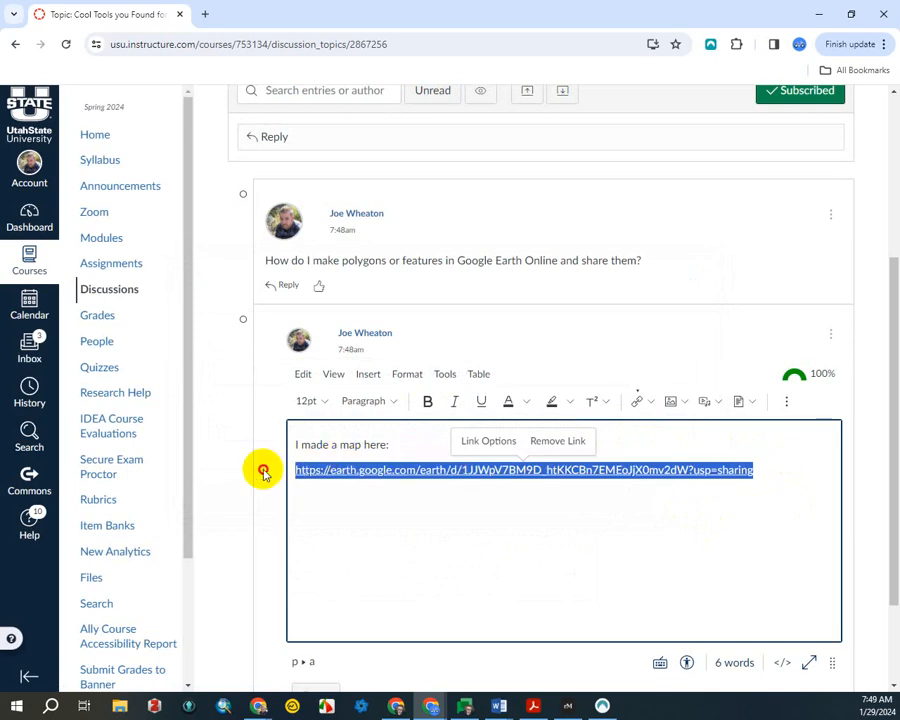
key("BackSpace")
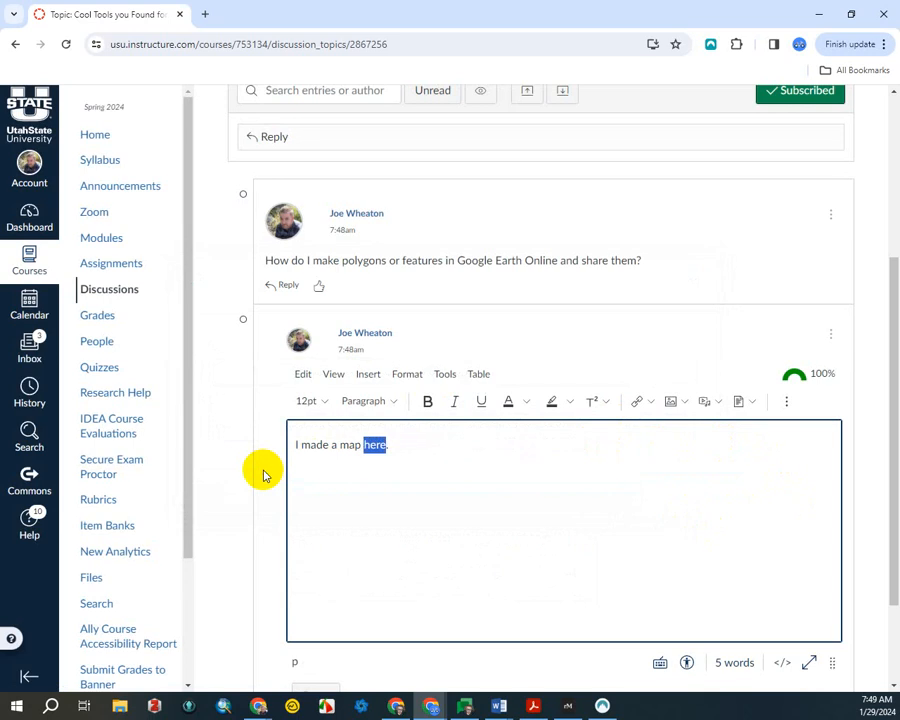
- Link the word "here" to the copied Google Earth sharing address and save the edited reply
key("ctrl+k")
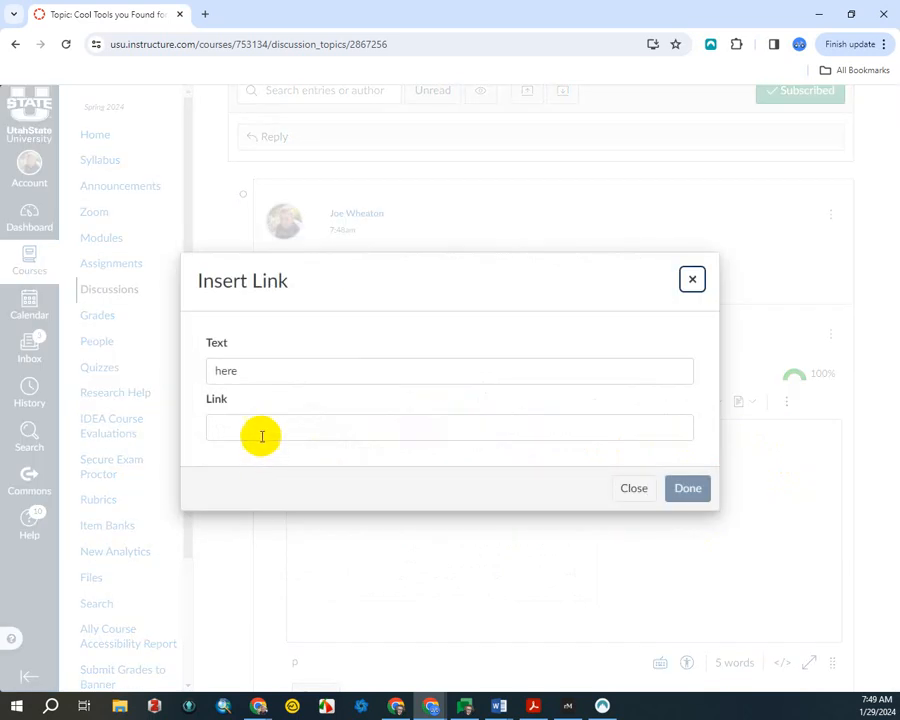
left_click(261, 431)
key("ctrl+v")
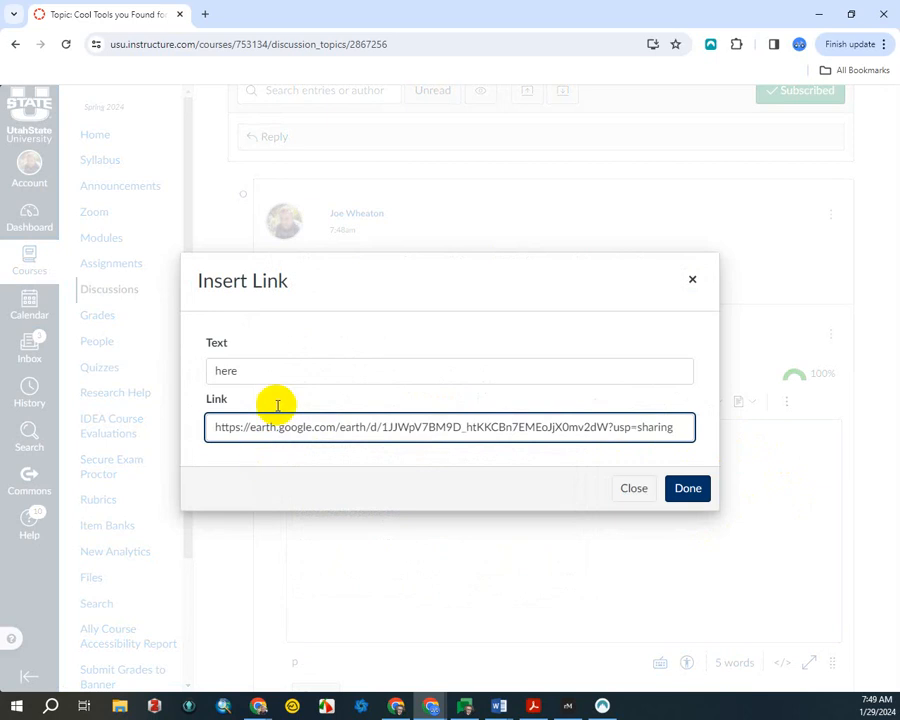
left_click(686, 488)
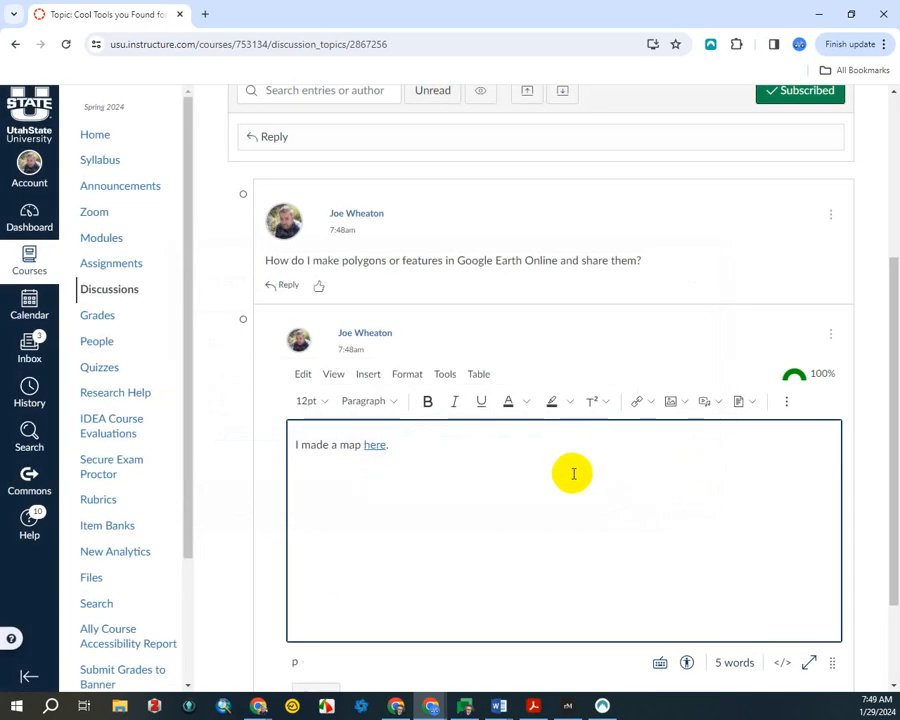
type(".")
scroll(696, 502, "down", 3)
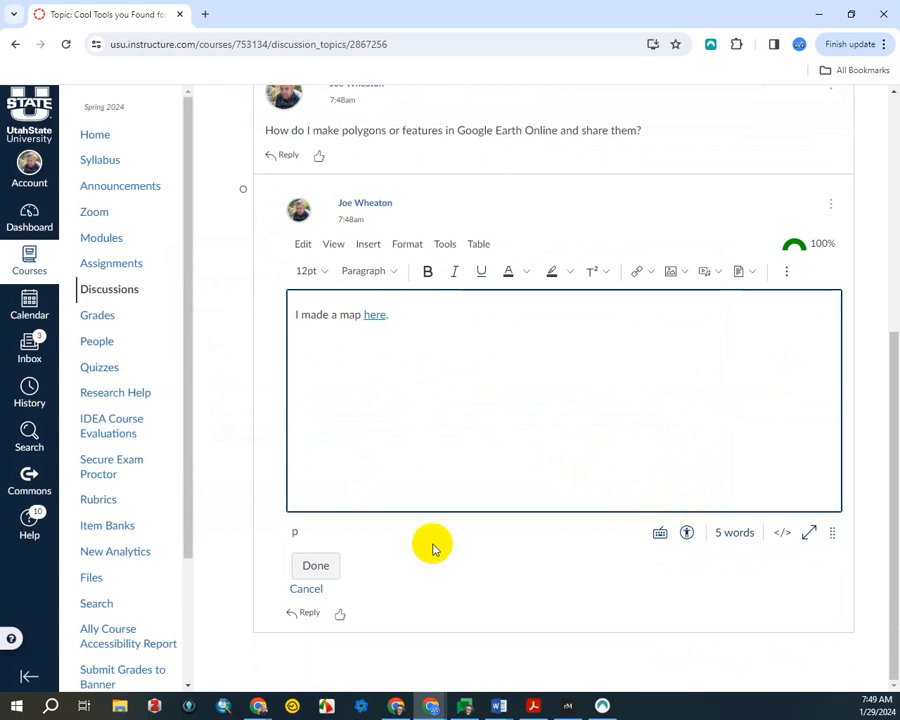
left_click(315, 565)
- Open the reply's "here" link to check the shared project, close it, and return to the original Google Earth project
left_click(372, 553)
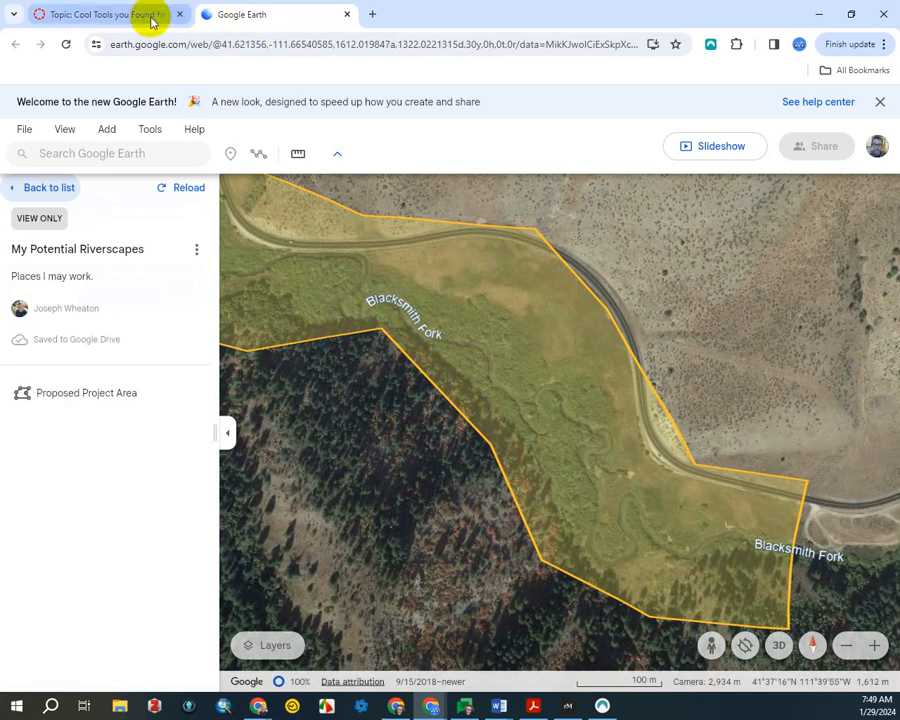
left_click(348, 14)
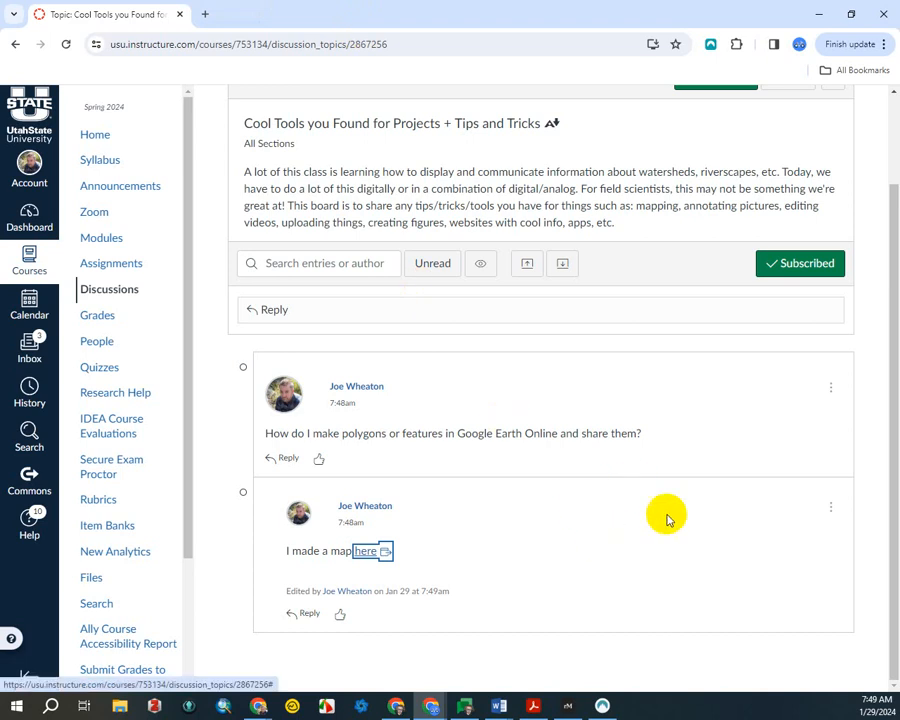
left_click(820, 16)
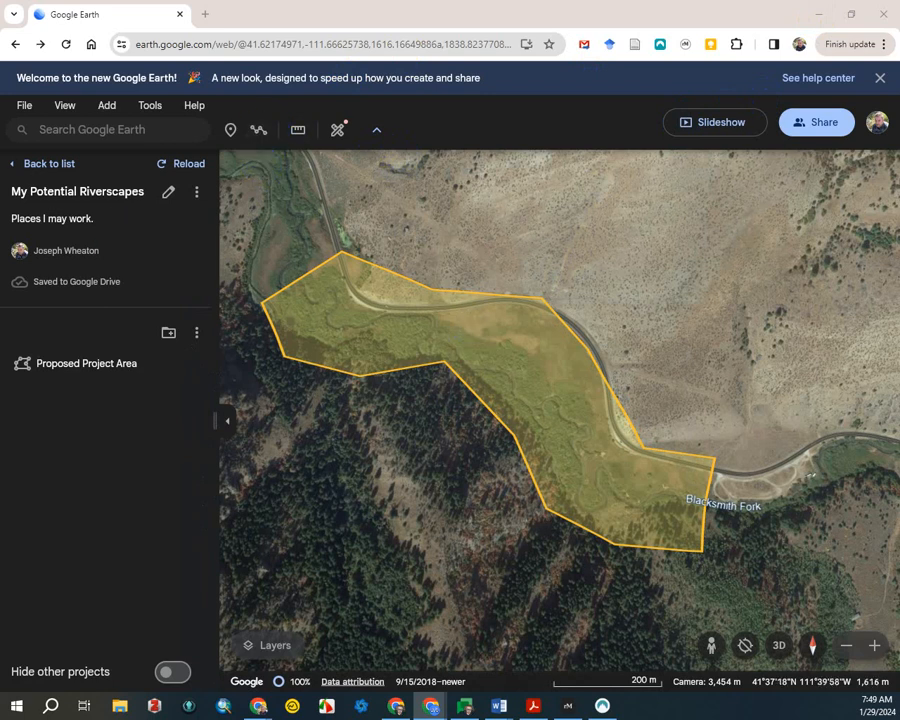
- Export the My Potential Riverscapes project as a KML file and save it to the Desktop as My Potential Riverscapes.kml
left_click(261, 297)
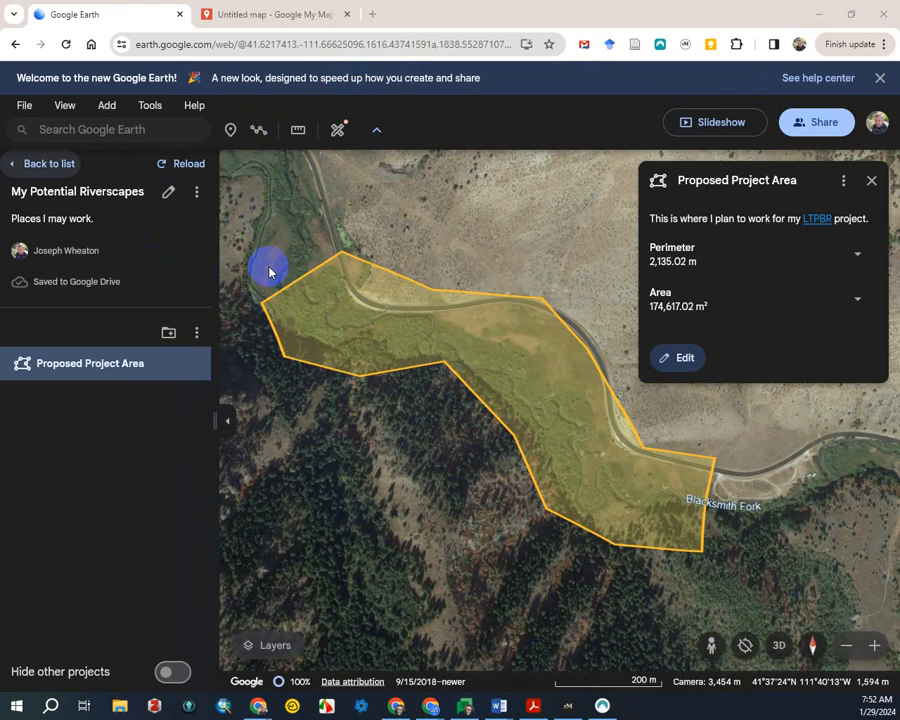
left_click(196, 192)
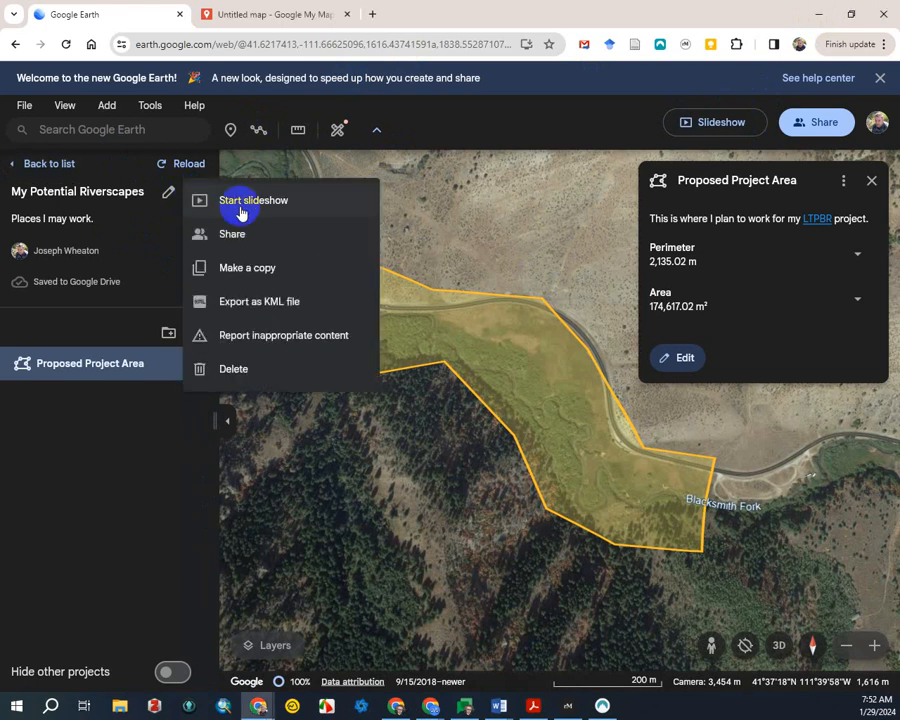
left_click(291, 301)
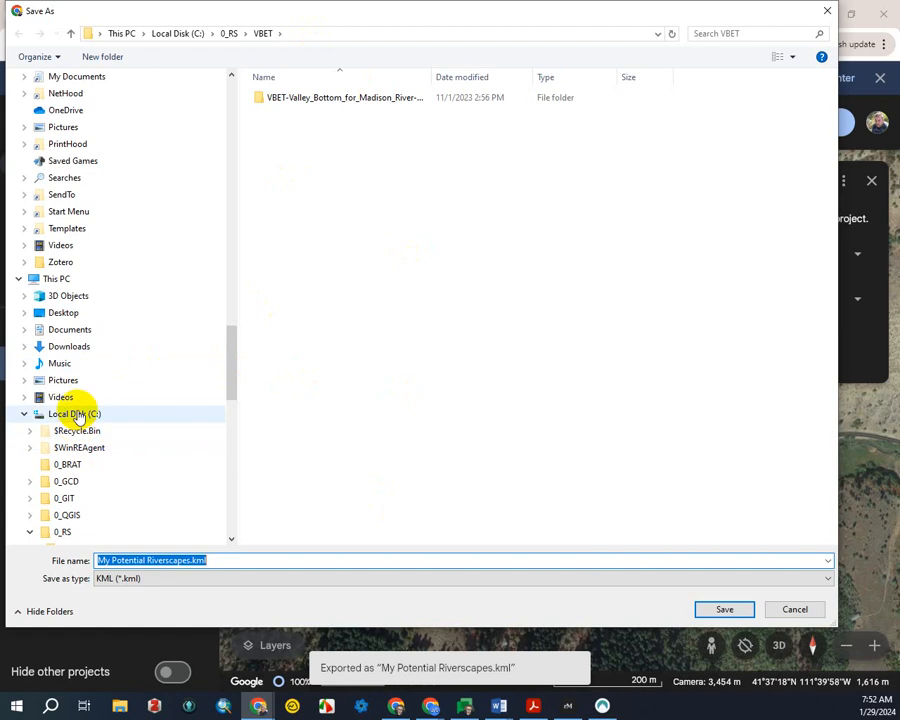
scroll(100, 358, "up", 6)
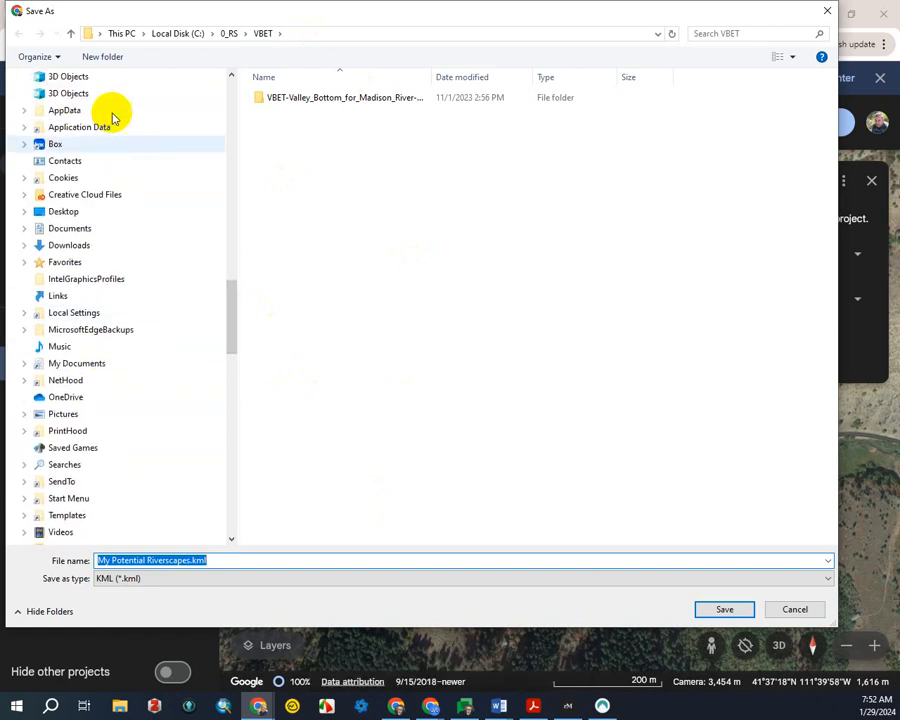
scroll(114, 124, "up", 4)
left_click_drag(227, 325, 233, 50)
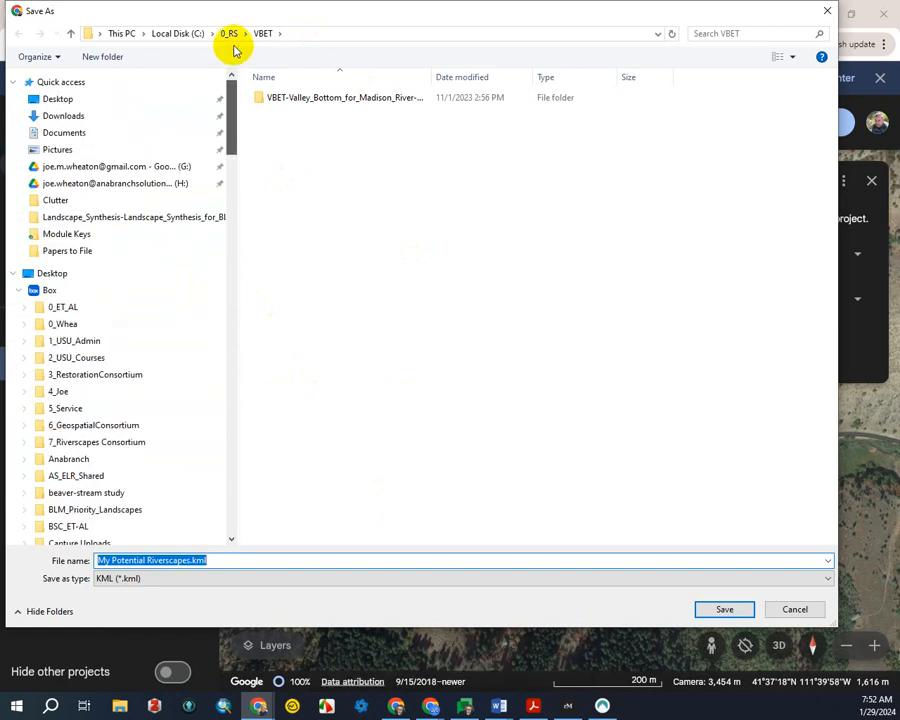
left_click(60, 97)
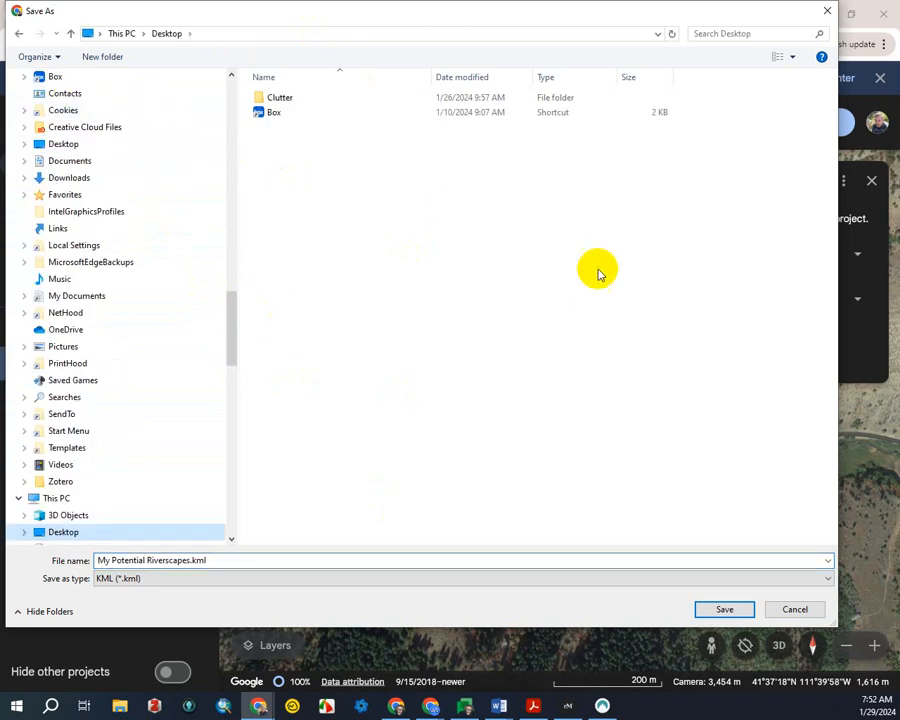
left_click(722, 609)
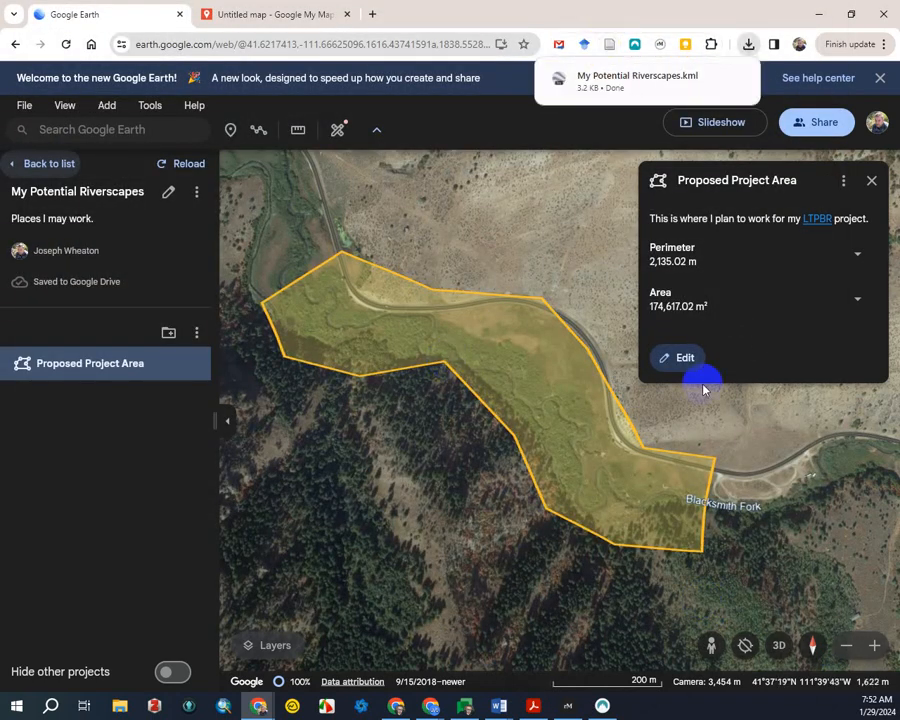
- Switch to Google My Maps, search the web for "My maps google", and open the My Maps home page from the results
left_click(271, 14)
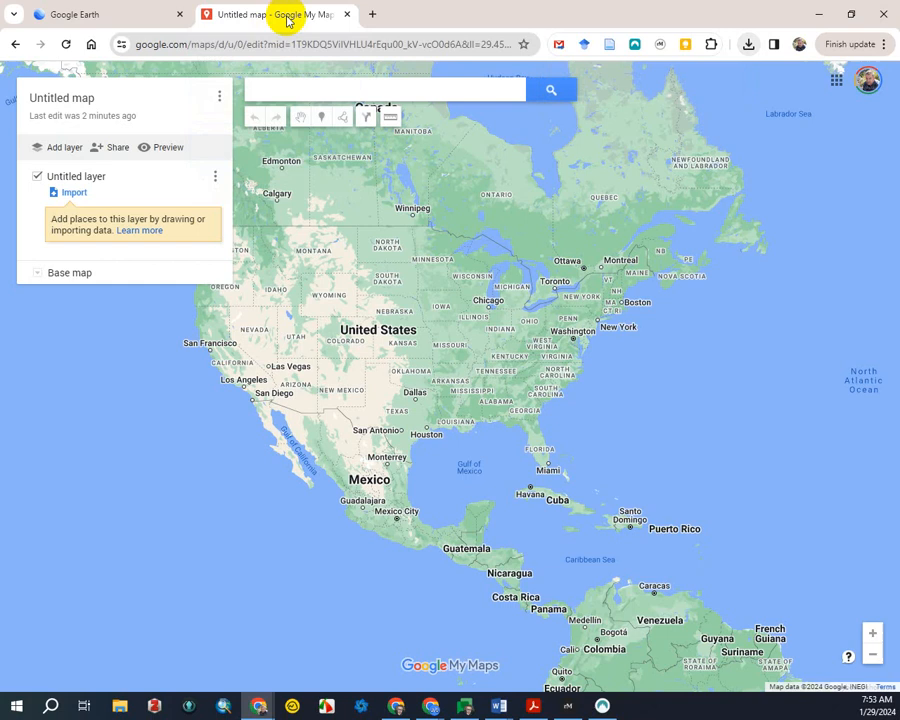
left_click(204, 46)
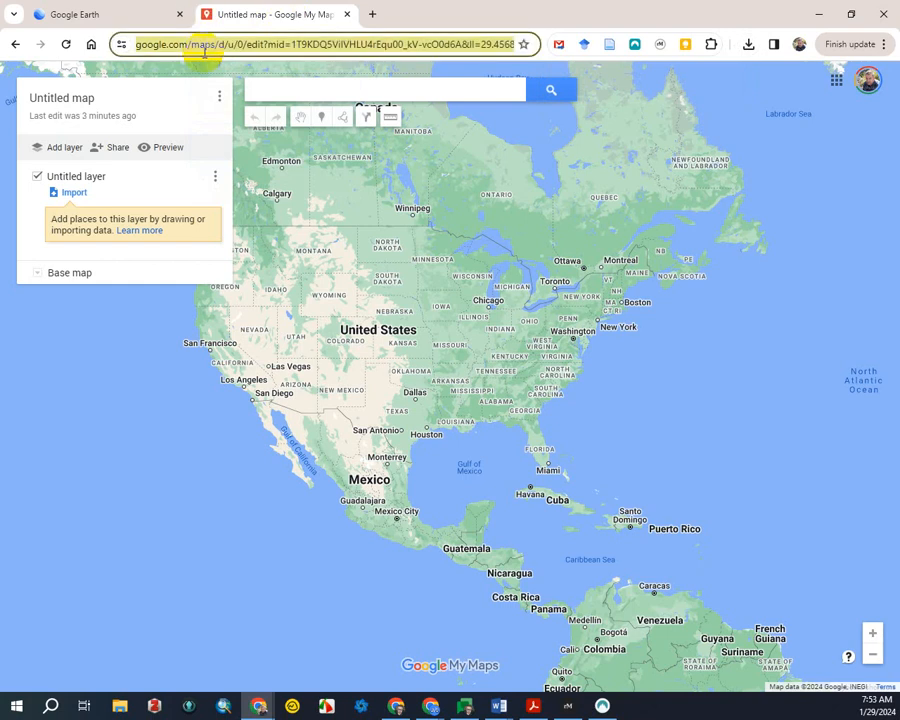
type("My maps google")
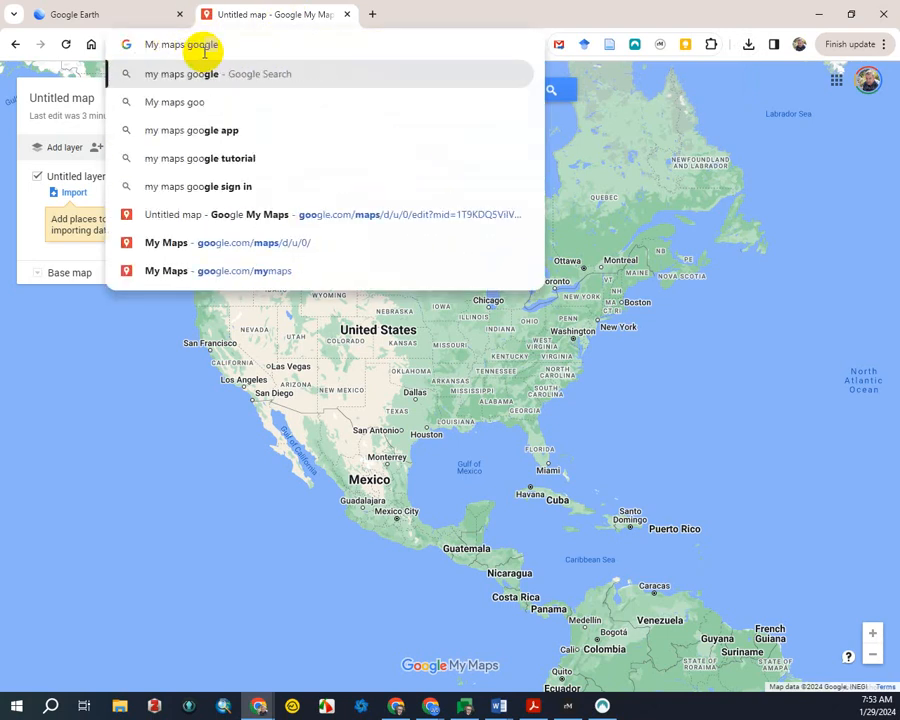
key("Return")
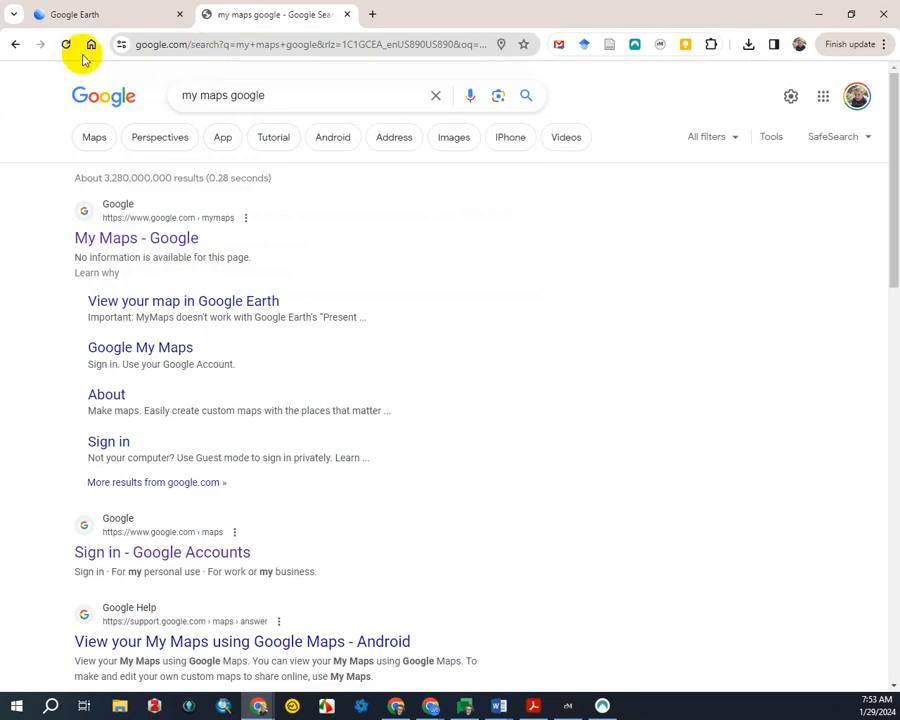
left_click(152, 237)
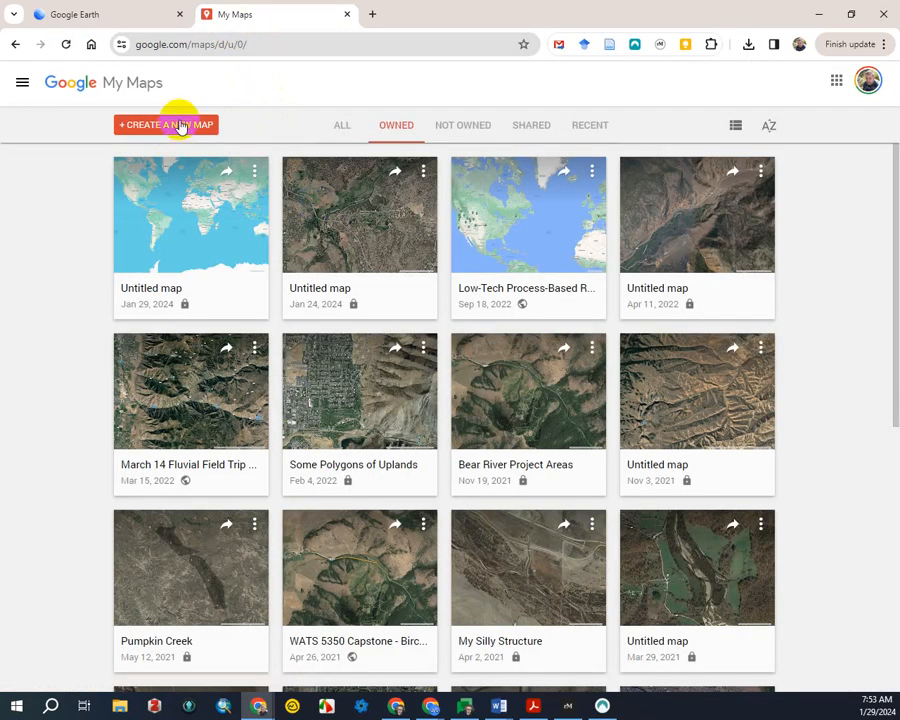
- Create a new map and import My Potential Riverscapes.kml from the Desktop into its untitled layer
left_click(180, 125)
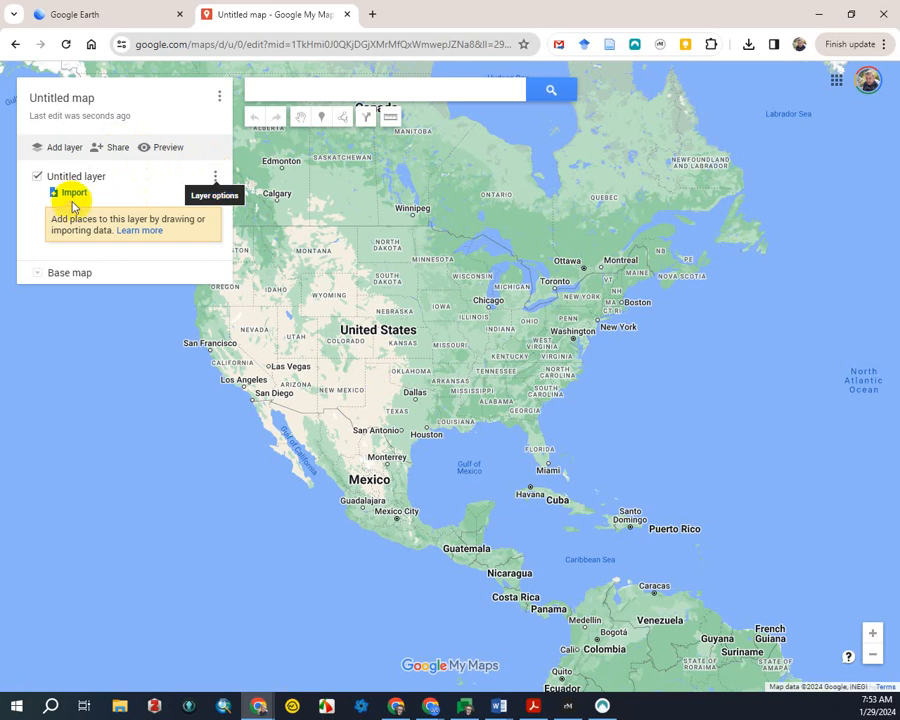
left_click(76, 193)
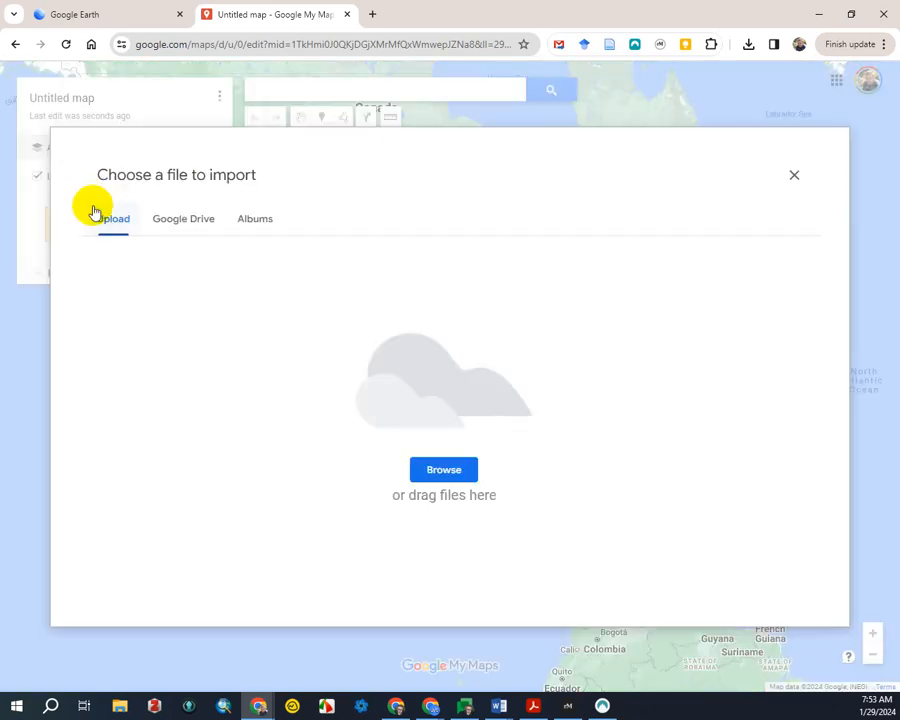
left_click(447, 471)
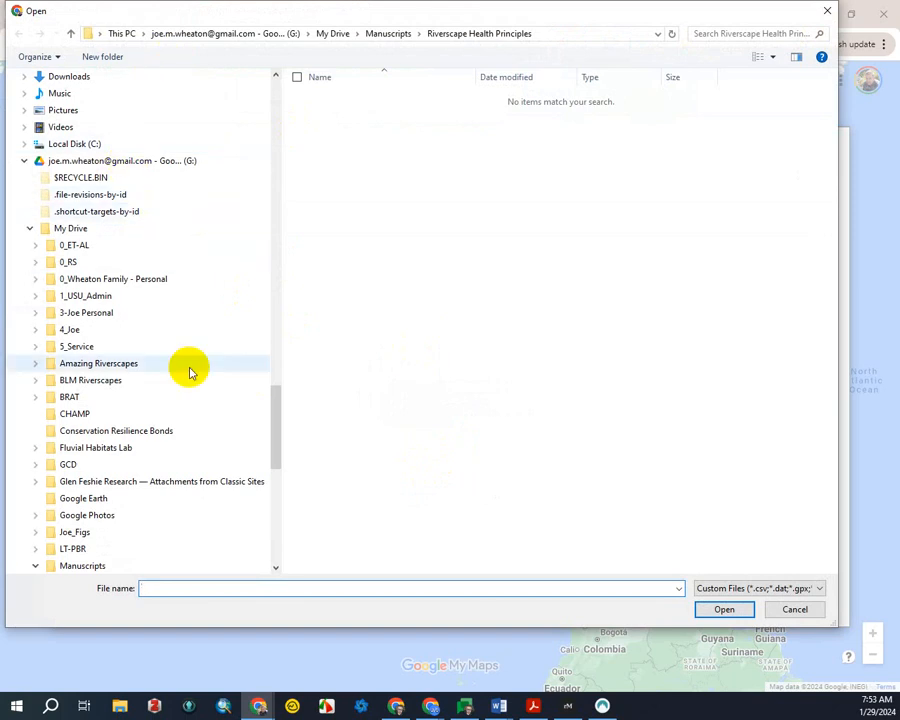
left_click_drag(275, 426, 287, 60)
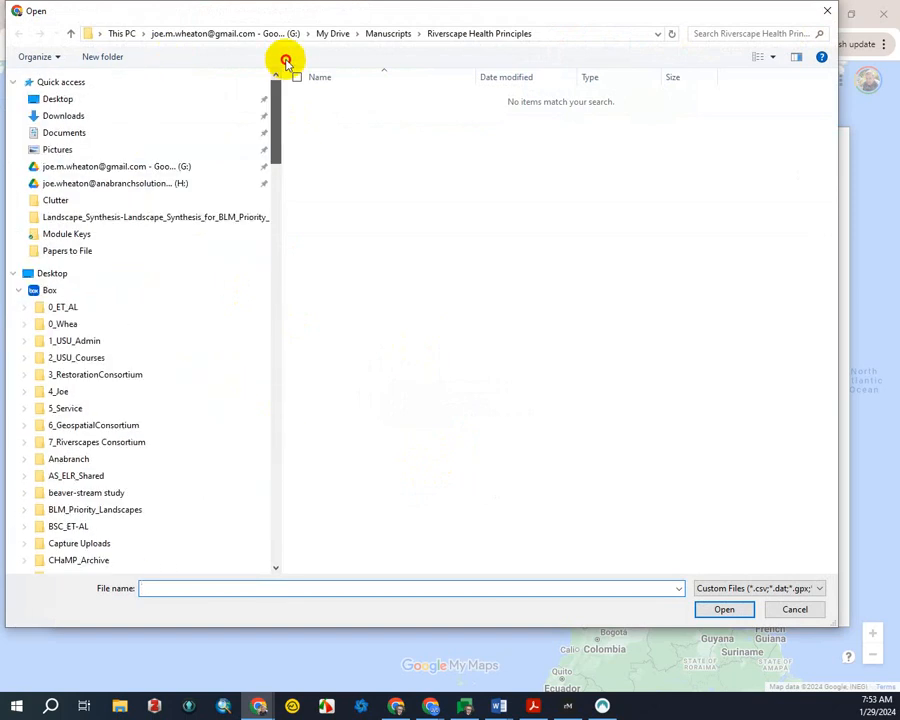
left_click(57, 100)
double_click(352, 126)
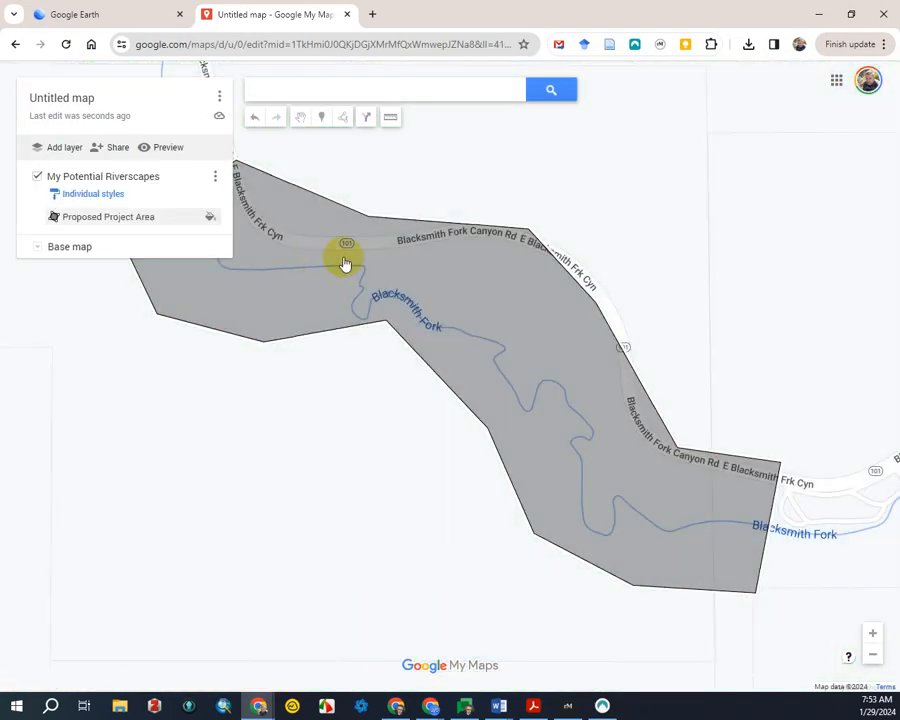
- Title the map My Imported Riverscapes and switch its base map to satellite imagery
left_click(88, 97)
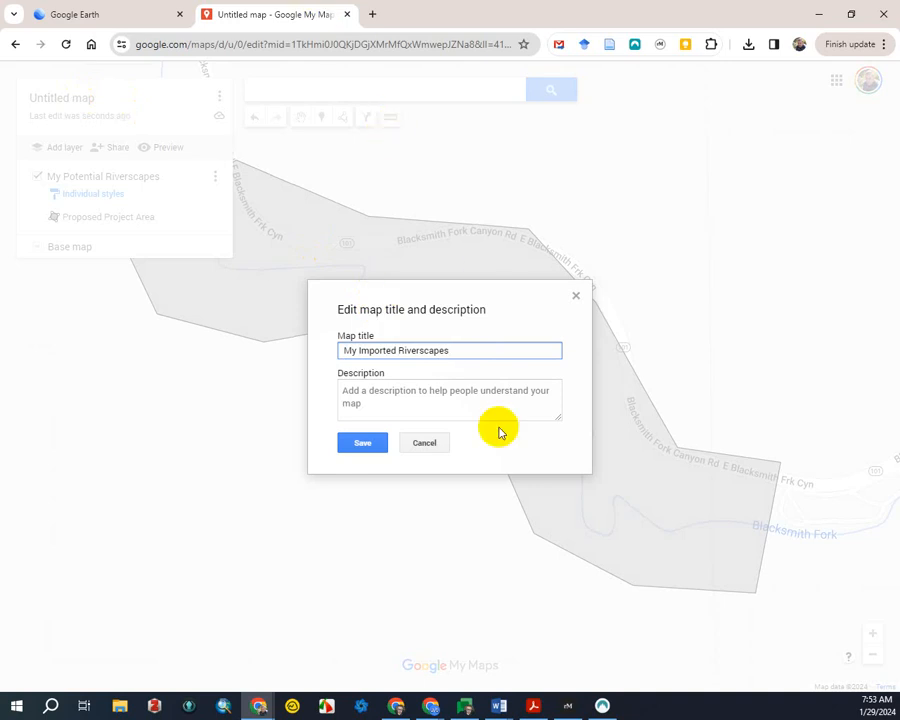
left_click(363, 446)
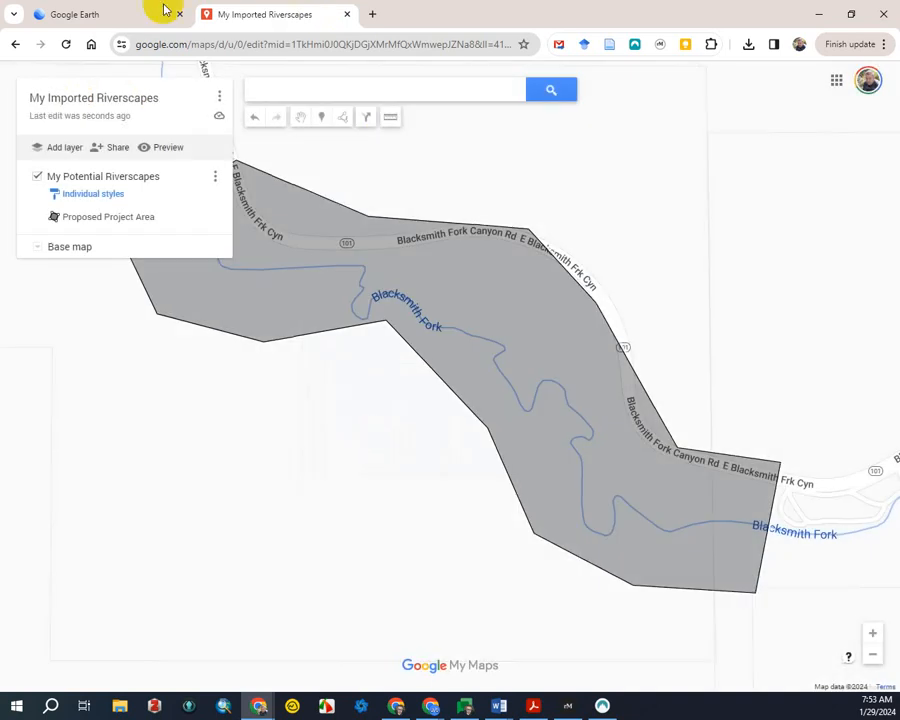
scroll(377, 430, "down", 1)
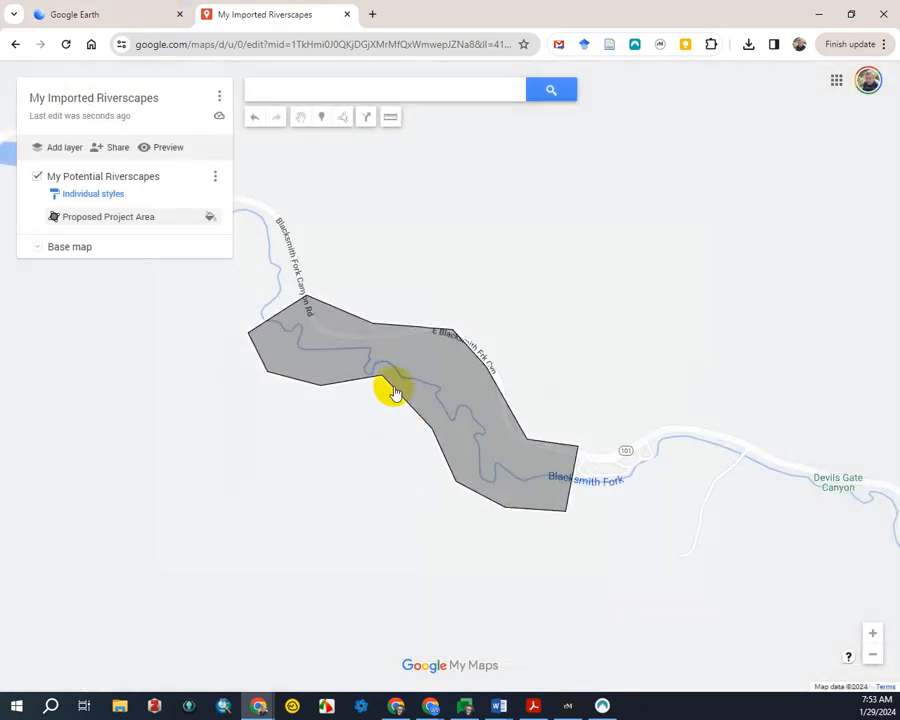
left_click(35, 248)
left_click(121, 297)
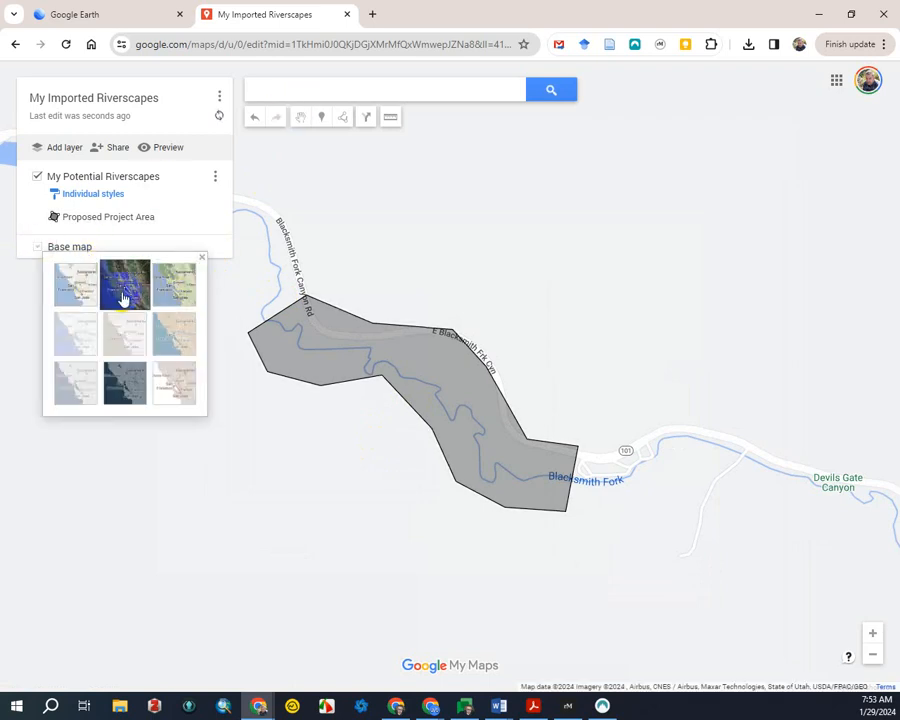
left_click(396, 364)
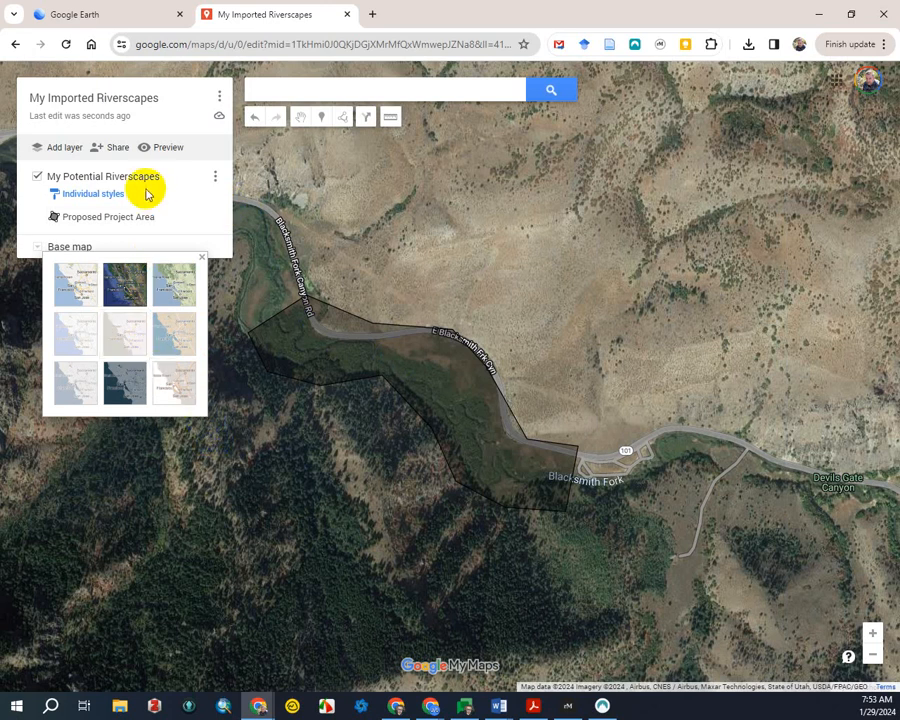
left_click(320, 245)
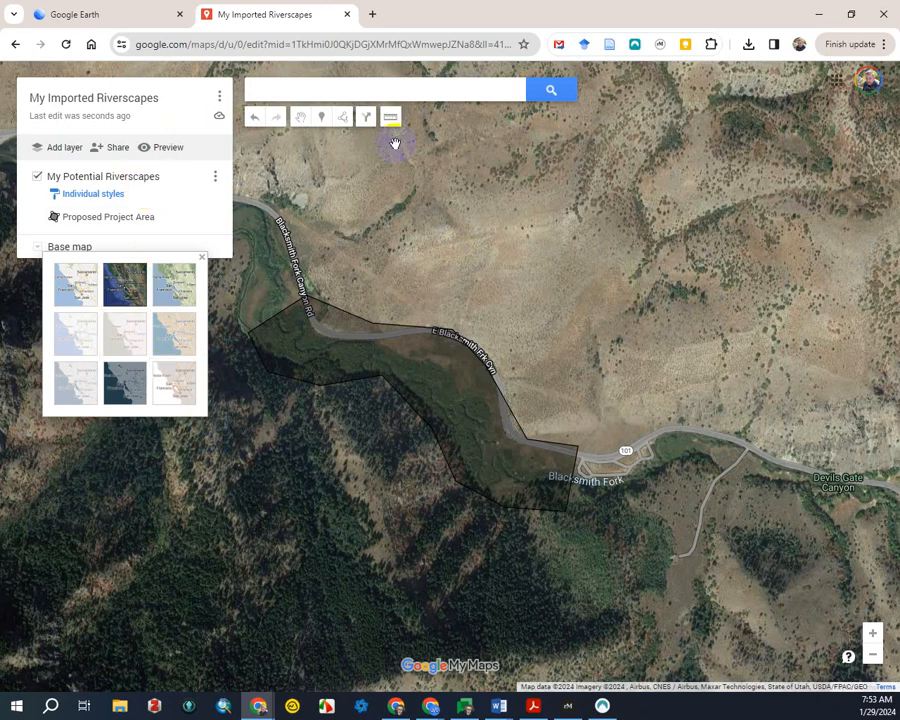
- Share the map so that anyone with the link can view it, and copy its sharing link
left_click(110, 152)
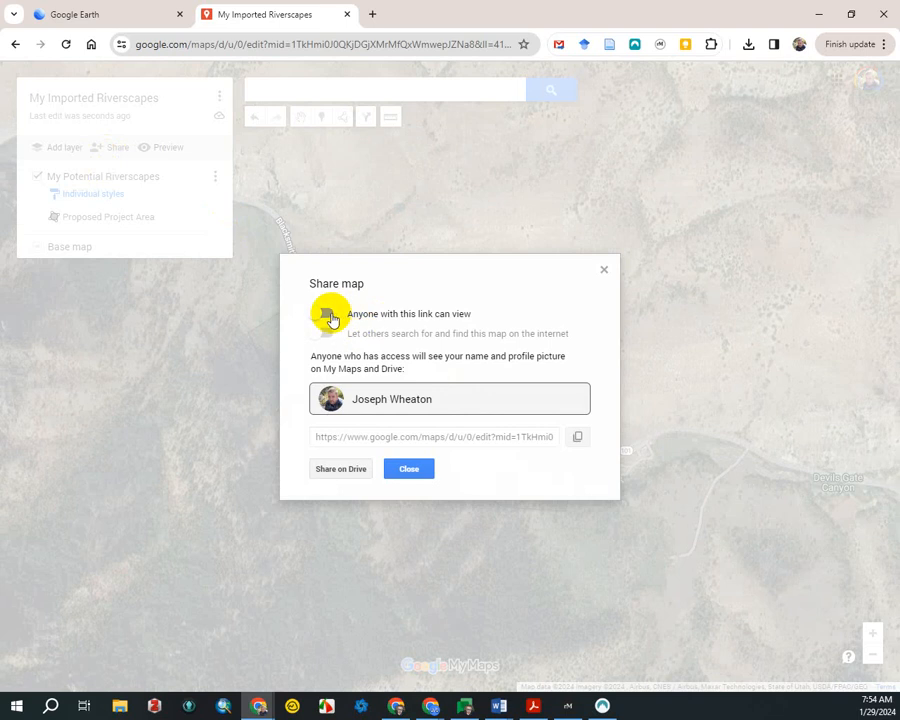
left_click(331, 317)
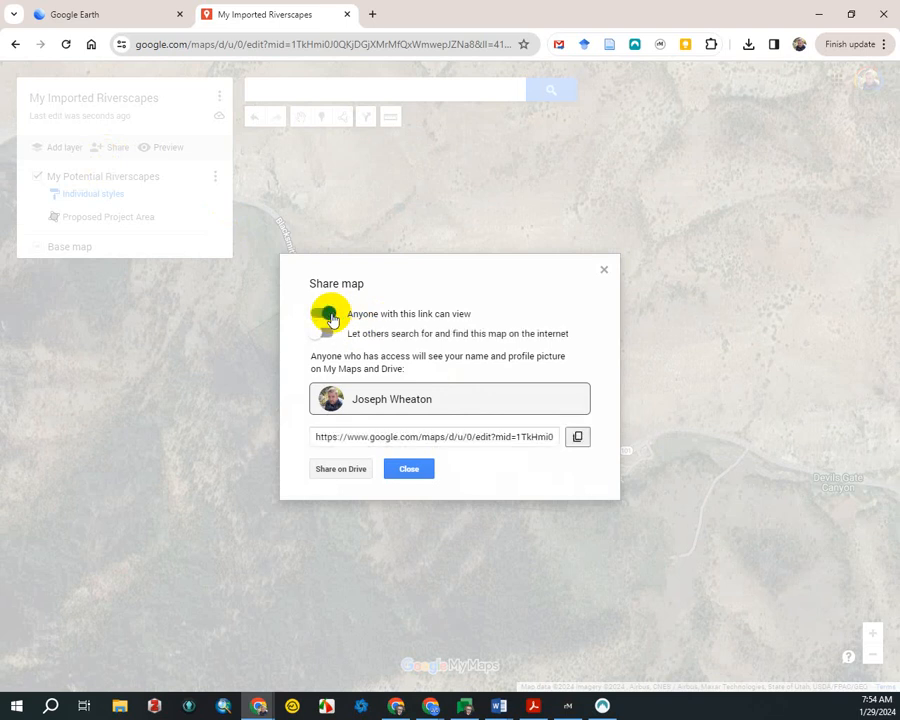
left_click(579, 437)
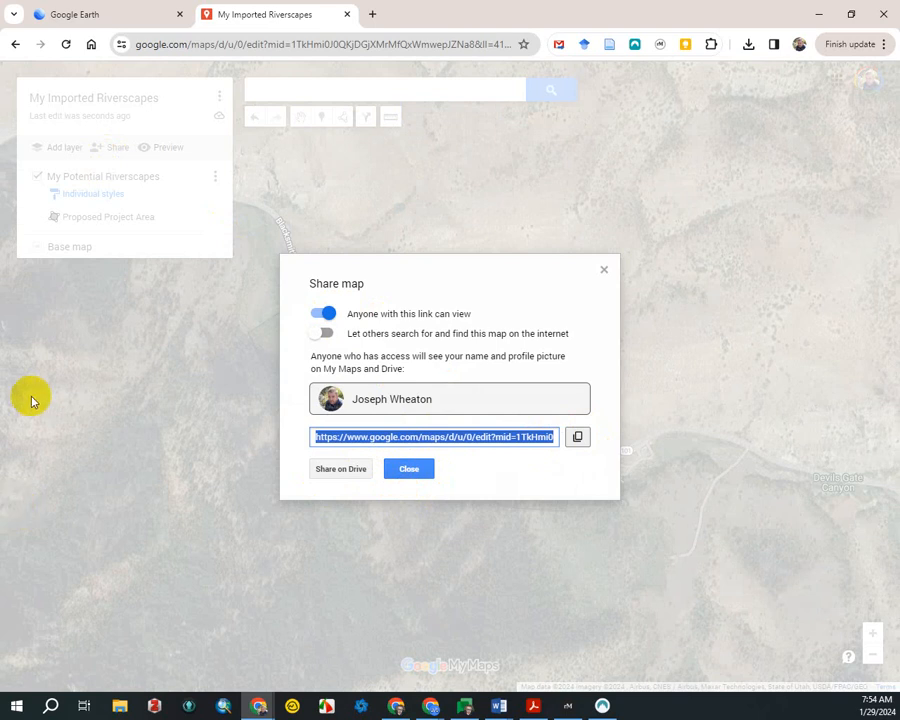
left_click(412, 470)
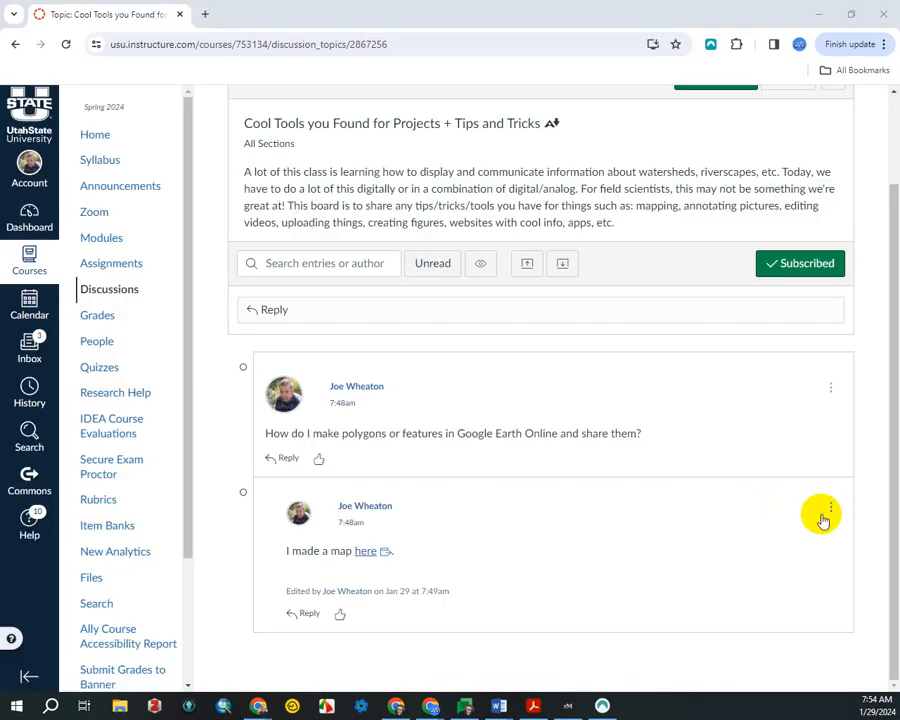
- In the class discussion, edit the map reply to read "I made a Google Earth map here. I made a Google MyMaps here."
left_click(830, 507)
left_click(797, 568)
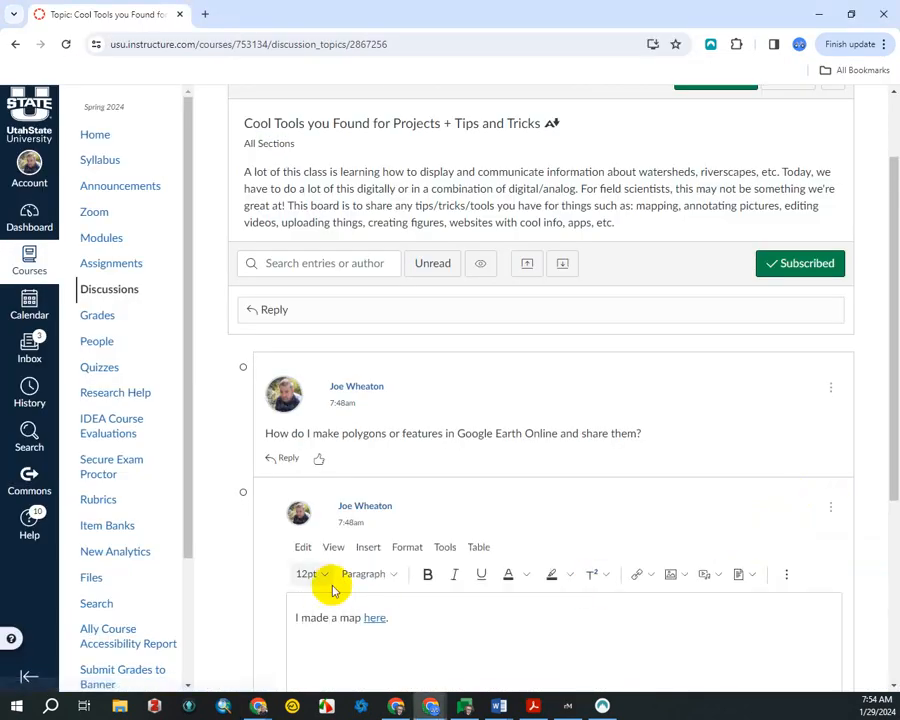
scroll(350, 606, "down", 2)
left_click(332, 474)
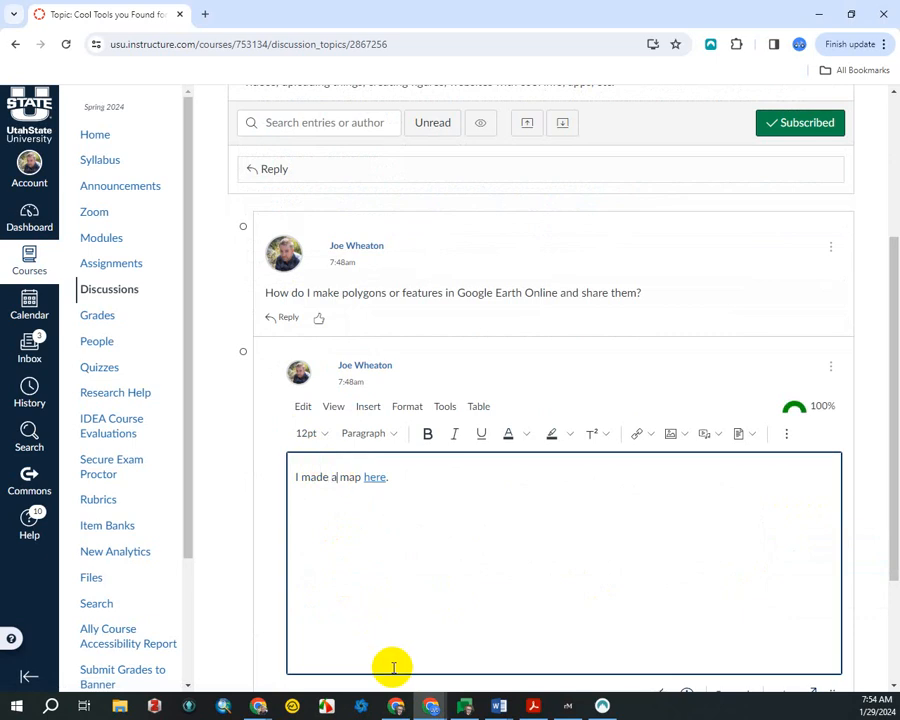
type("Google Earth")
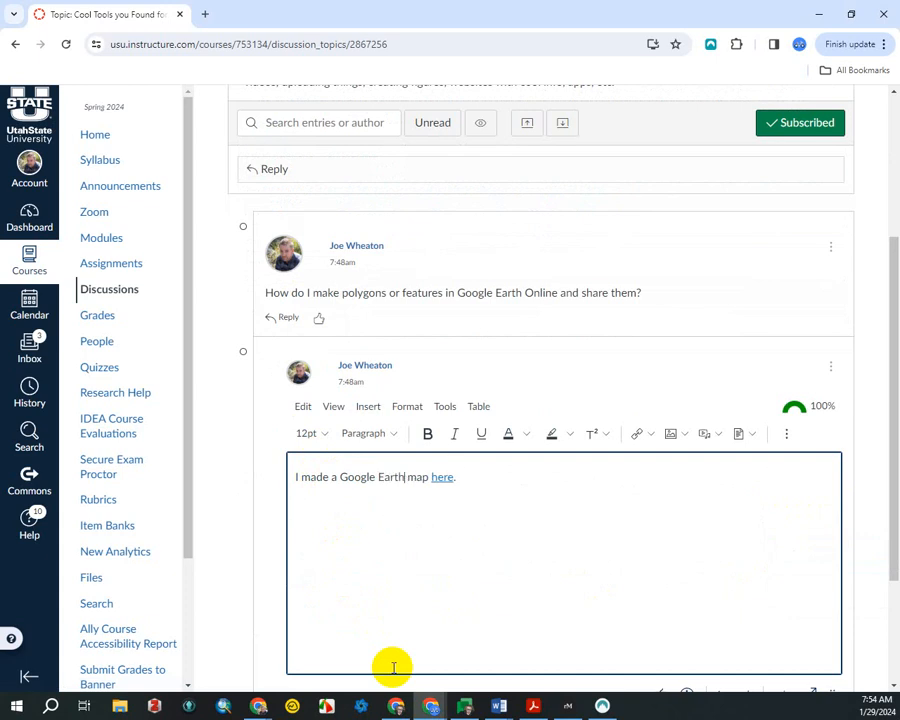
left_click(509, 478)
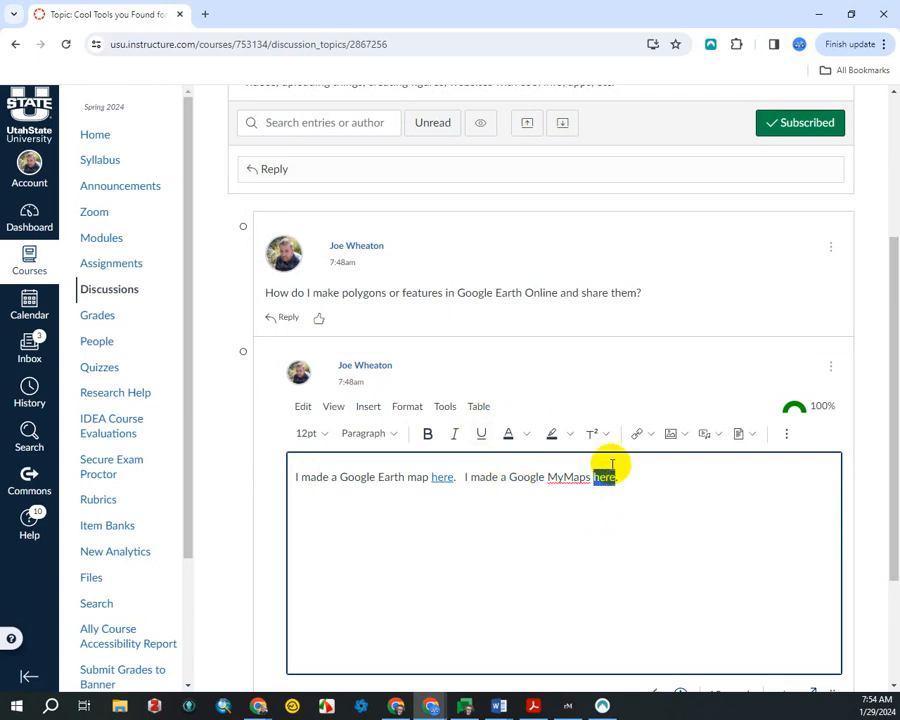
- Link the second "here" in the reply to the copied My Maps sharing address
key("ctrl+k")
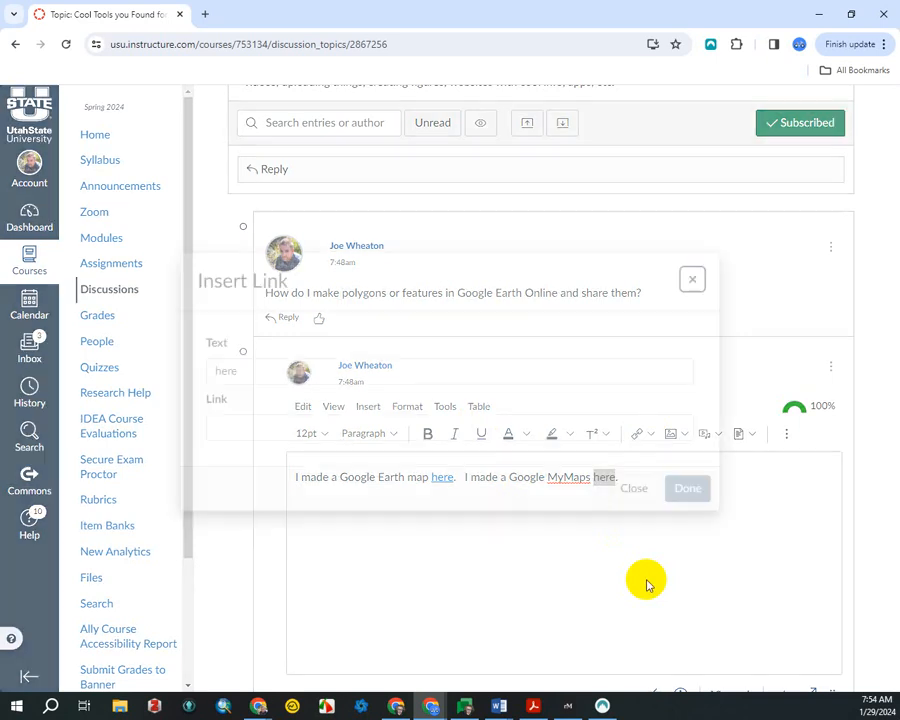
left_click(446, 433)
key("ctrl+v")
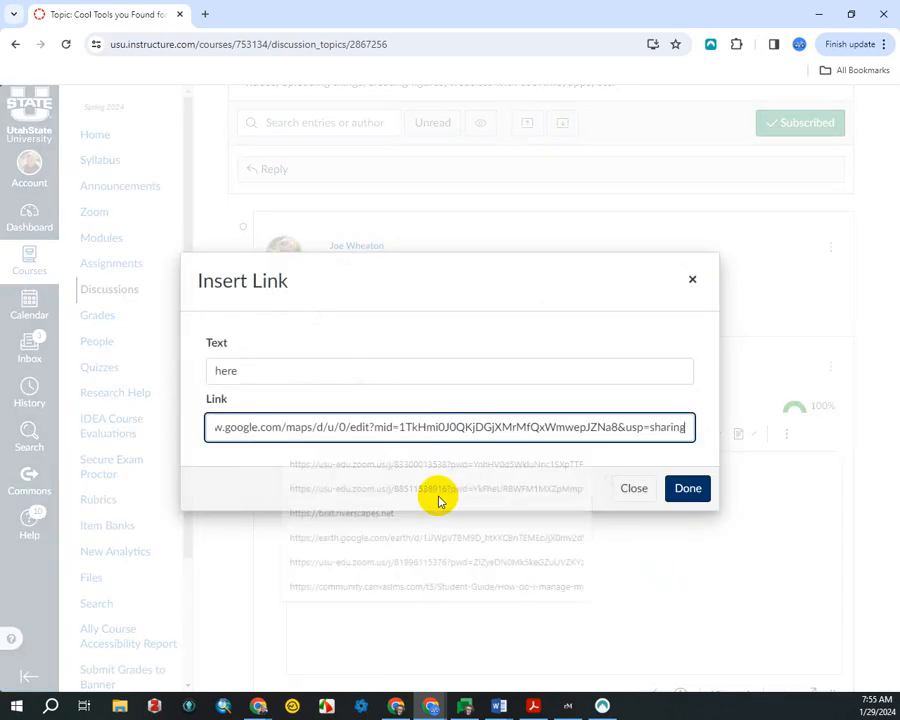
left_click(688, 488)
left_click(691, 475)
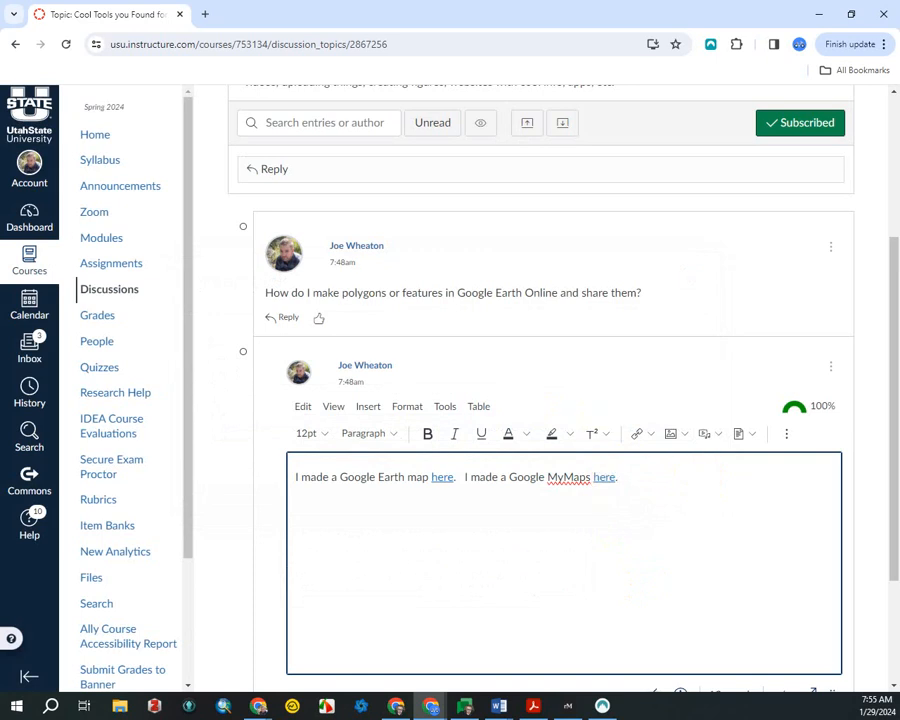
- Switch back to Google My Maps and copy the HTML embed code of the My Imported Riverscapes map
key("alt+Tab")
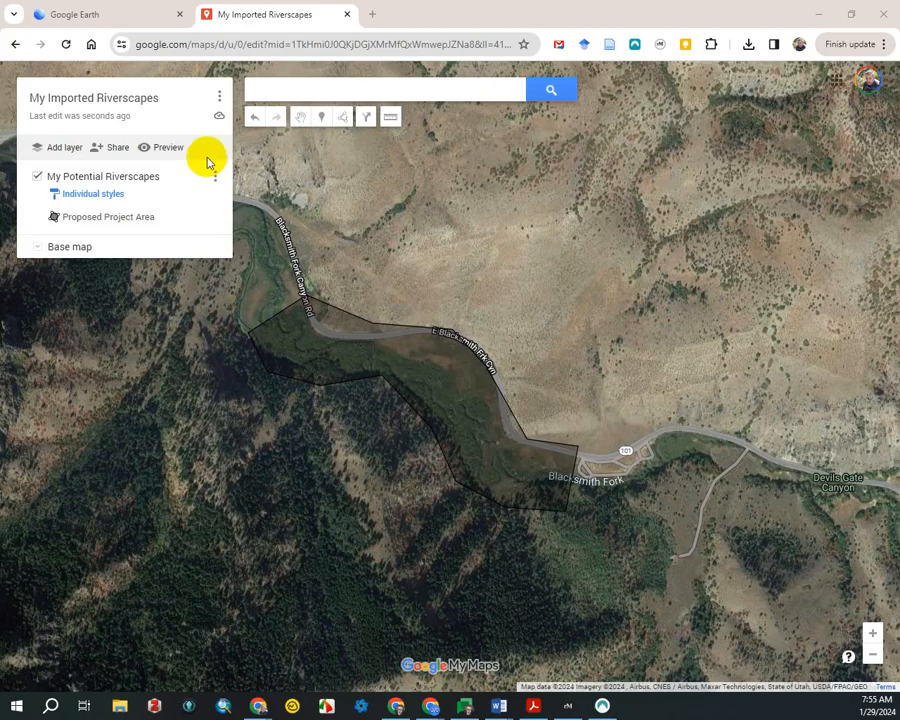
left_click(220, 97)
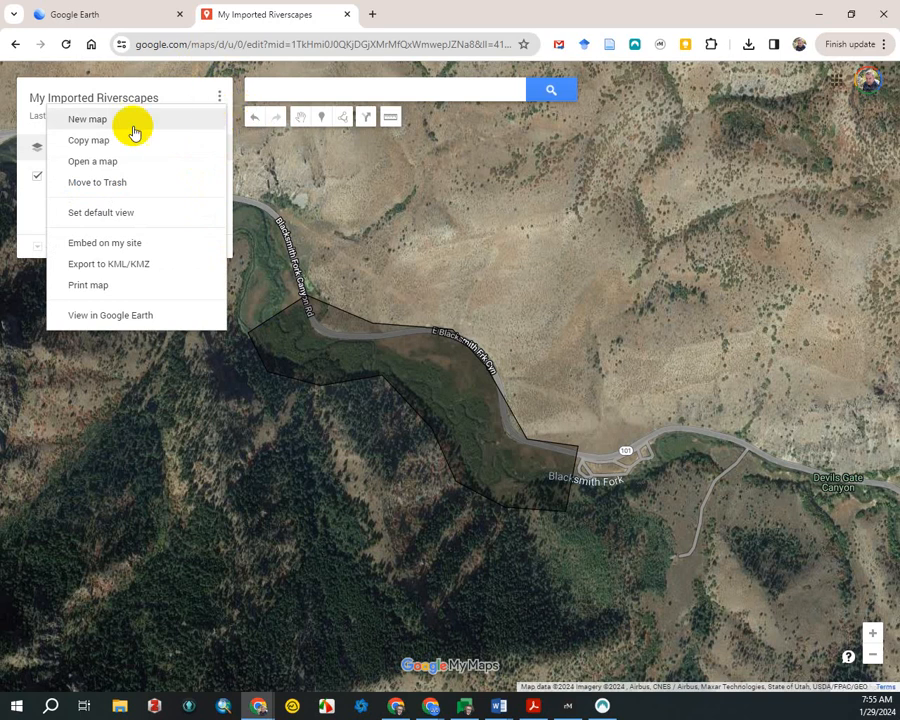
left_click(156, 247)
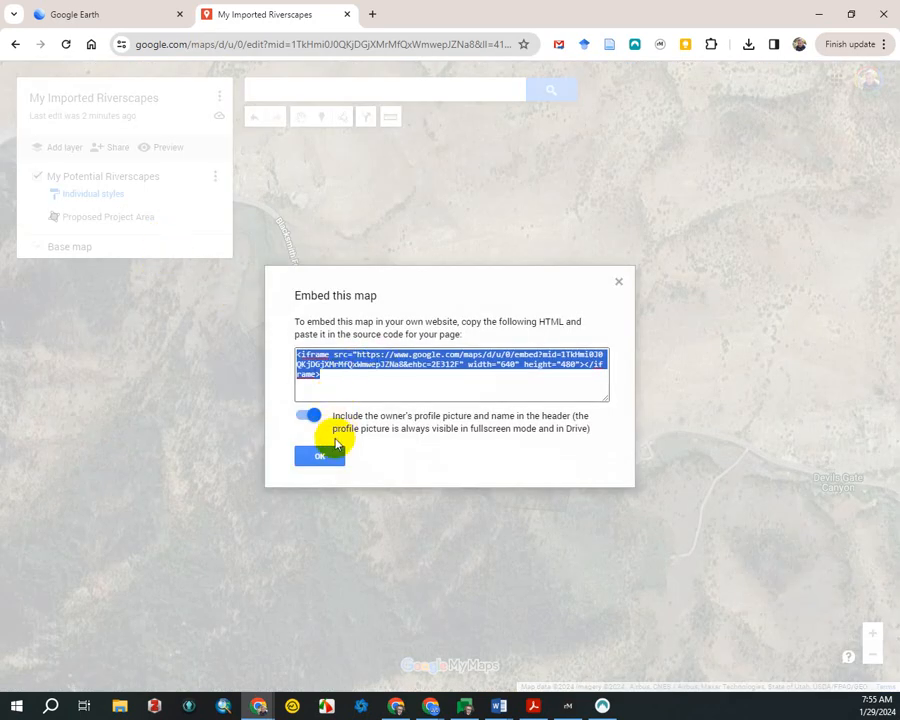
left_click(322, 456)
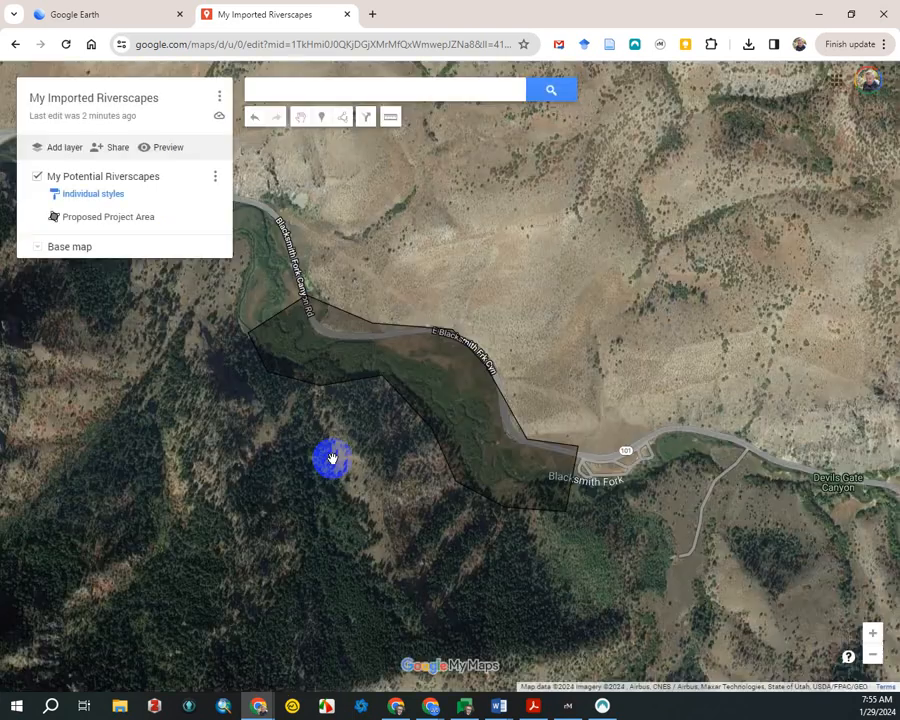
- Back in the discussion reply, add "The nice thing about MyMaps, is you can embed it easily:" and embed the map below with the copied code
left_click(826, 36)
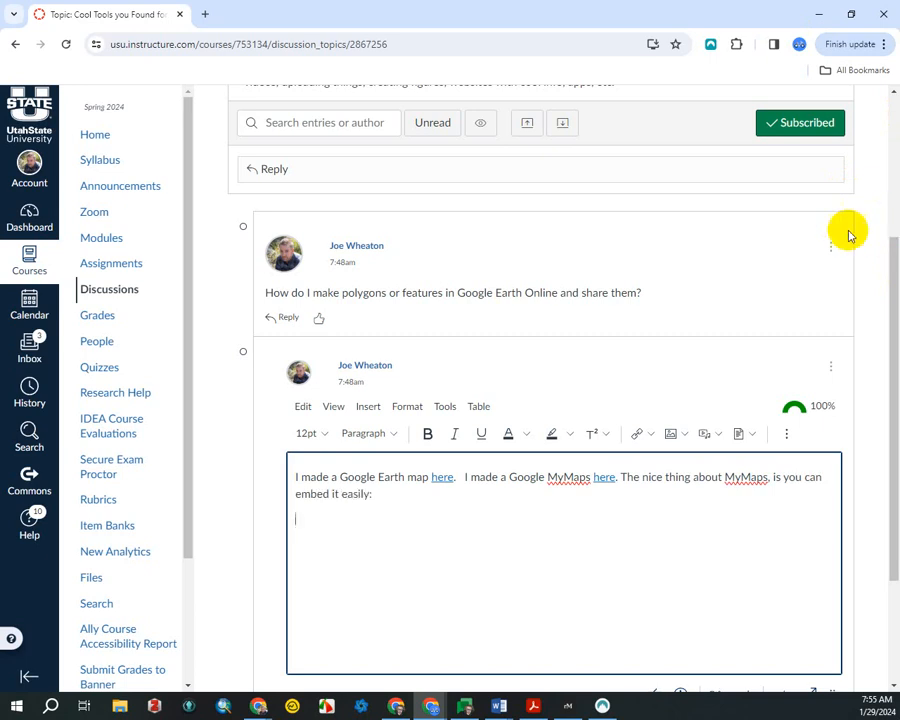
left_click(787, 433)
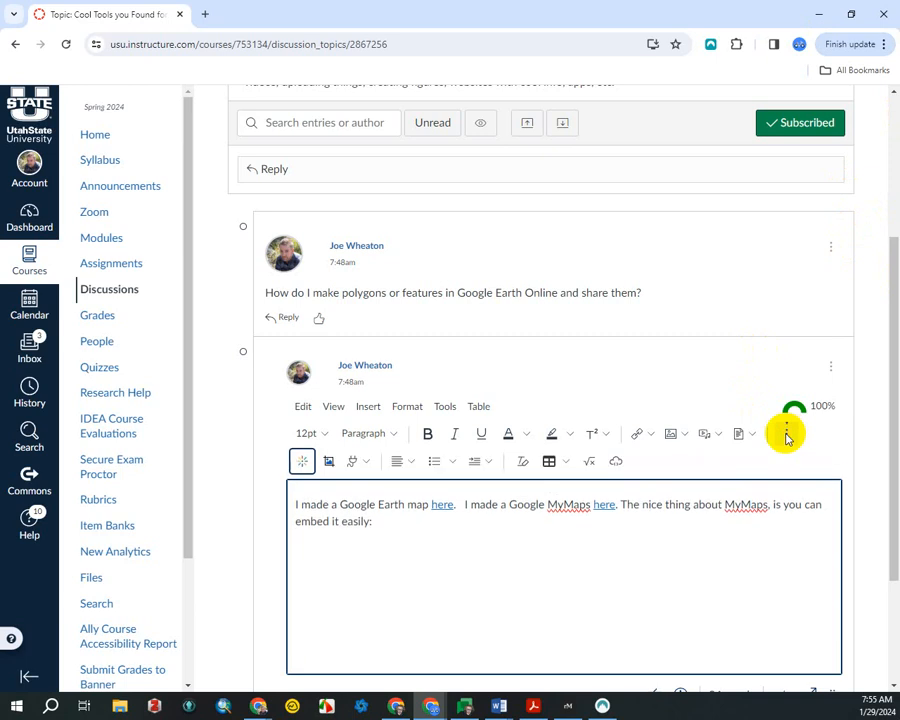
left_click(616, 465)
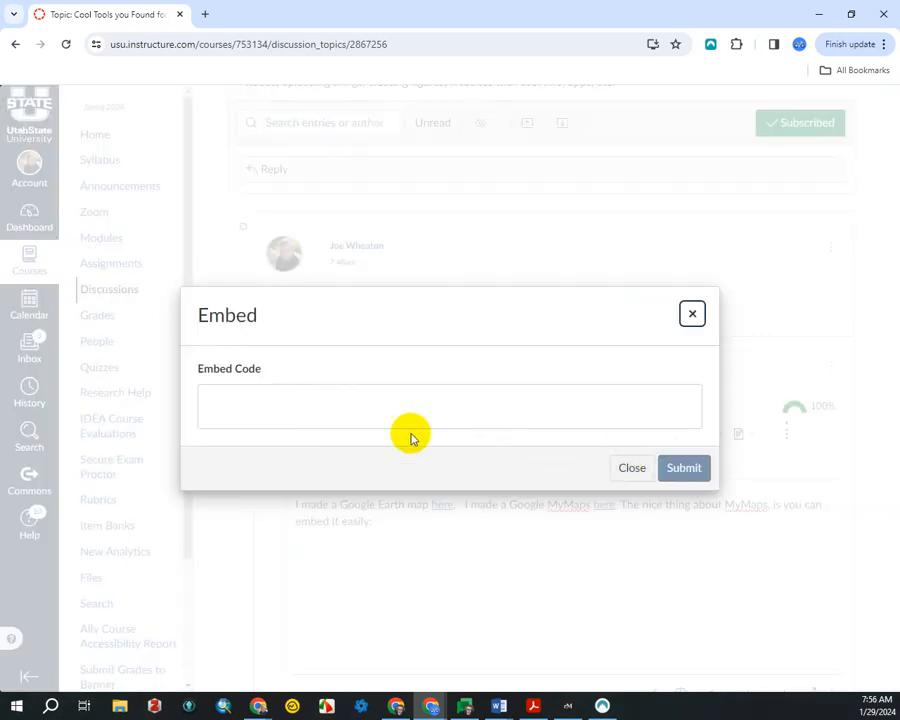
left_click(368, 410)
key("ctrl+v")
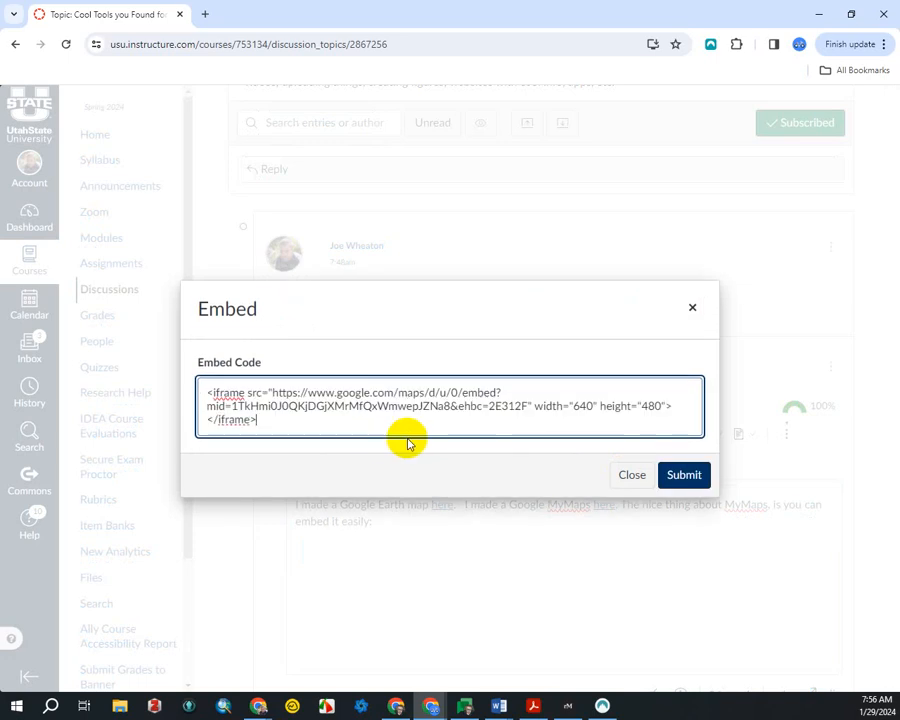
left_click(686, 470)
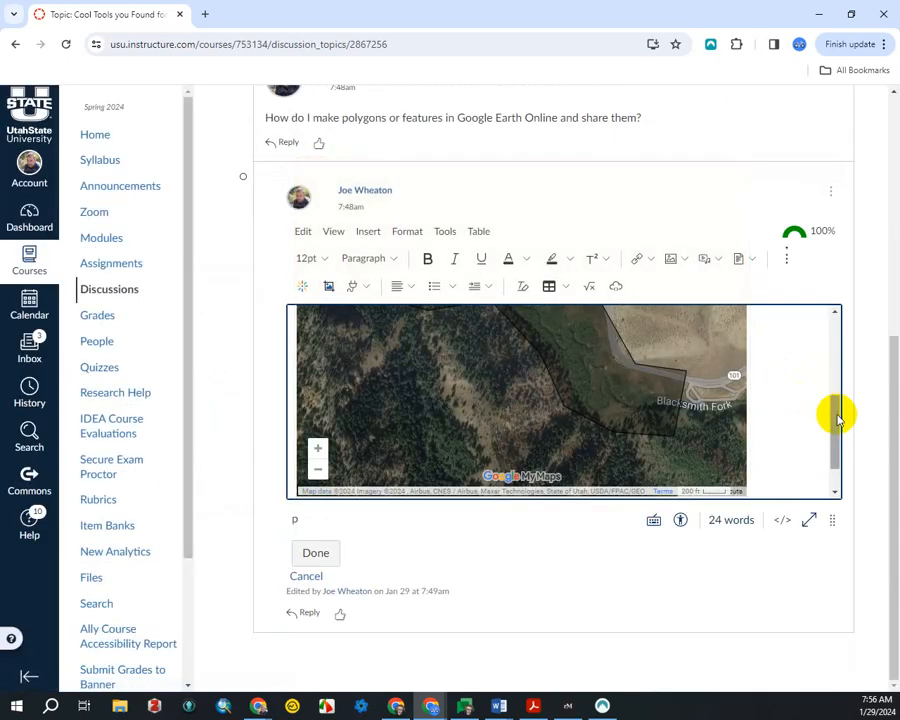
- Check the embedded map in the reply editor and save the edited reply
left_click_drag(838, 422, 818, 287)
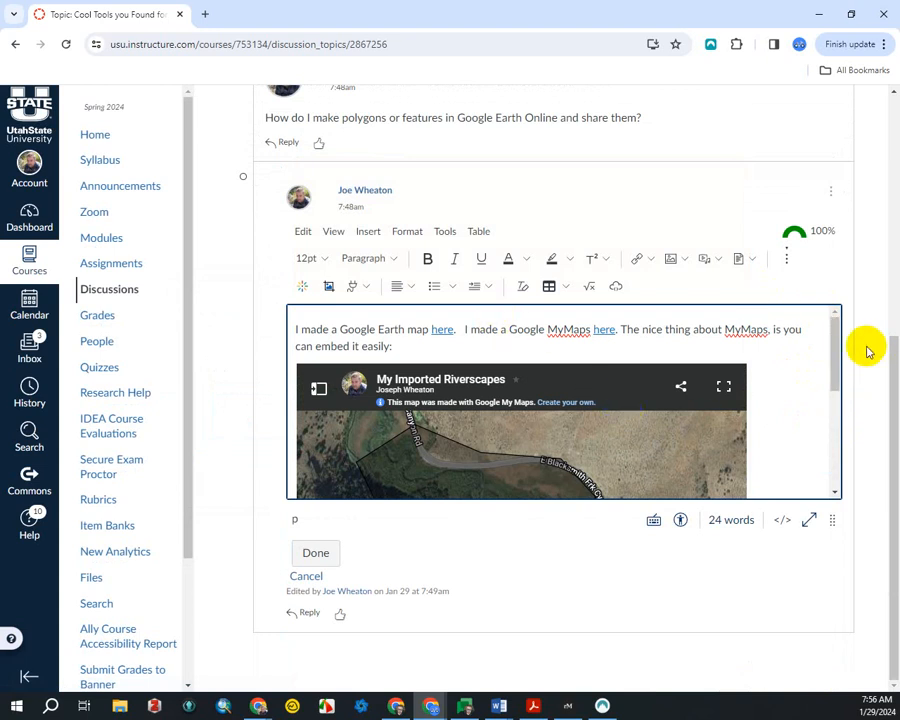
left_click_drag(832, 354, 848, 330)
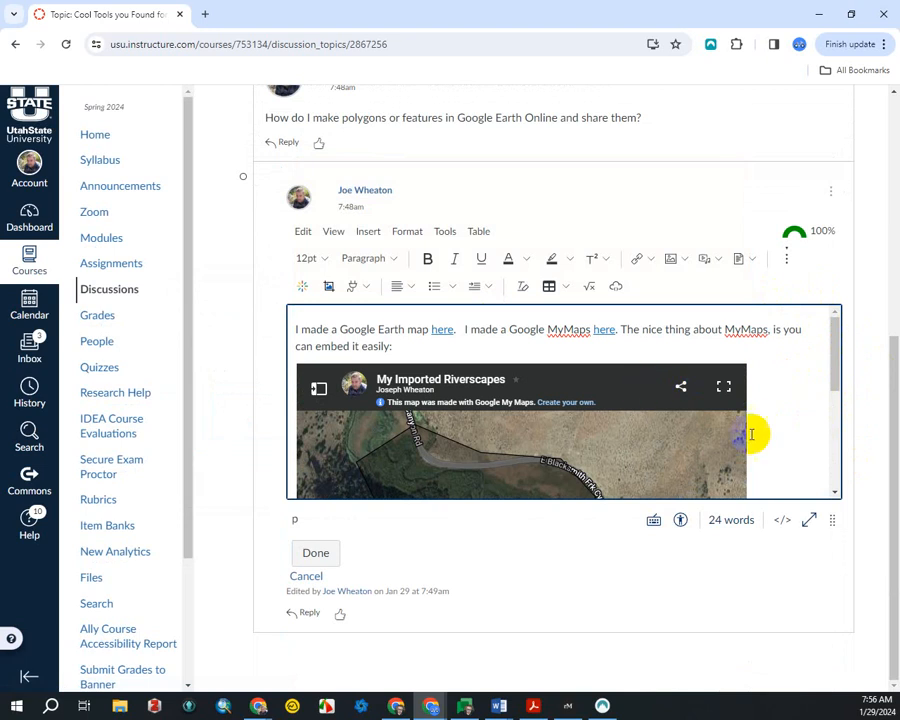
scroll(738, 471, "down", 1)
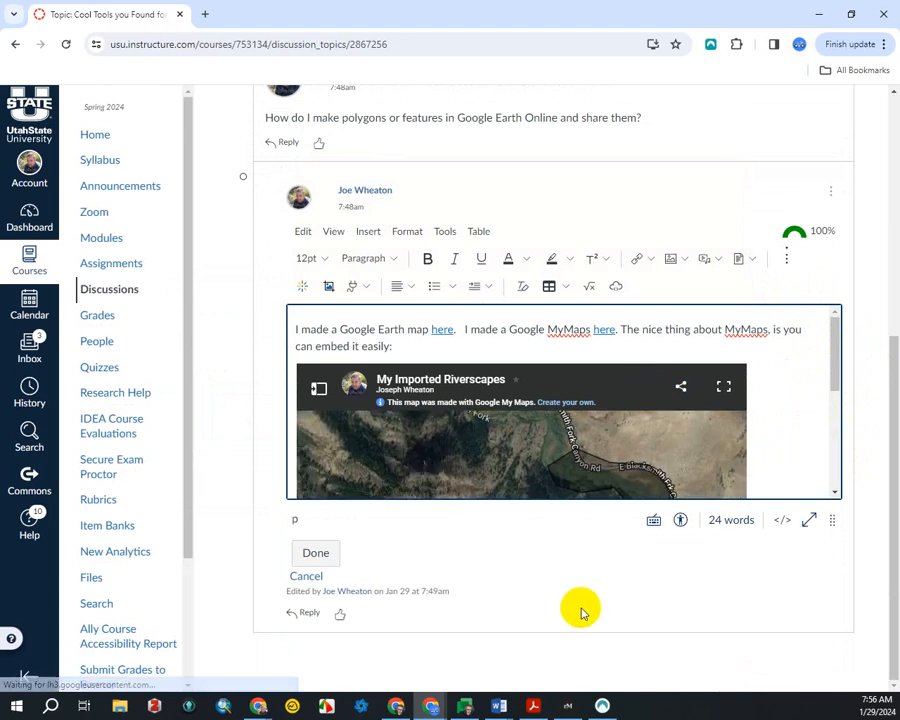
left_click(296, 562)
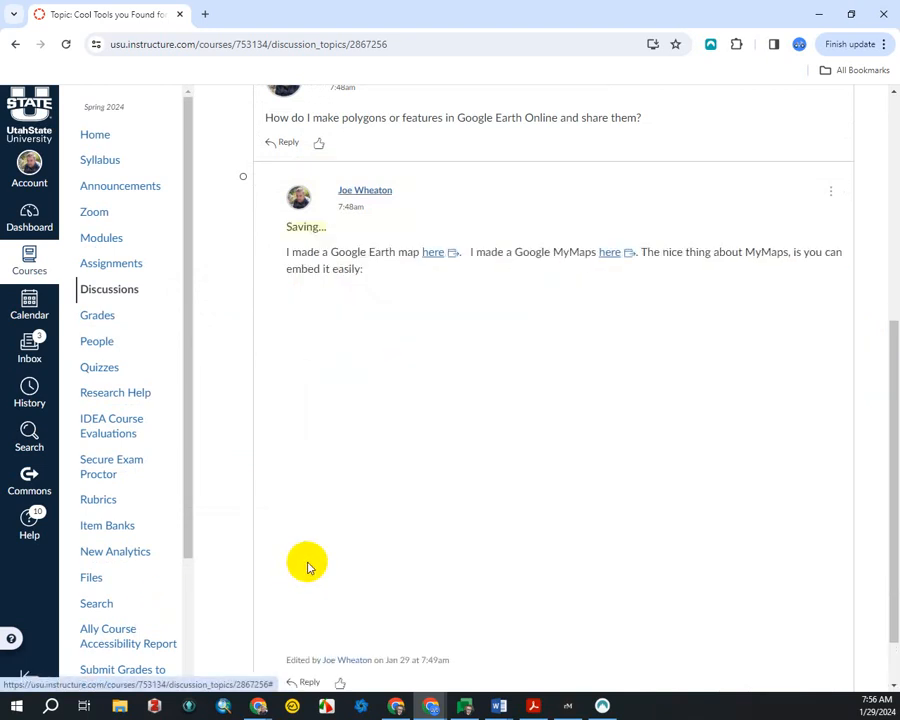